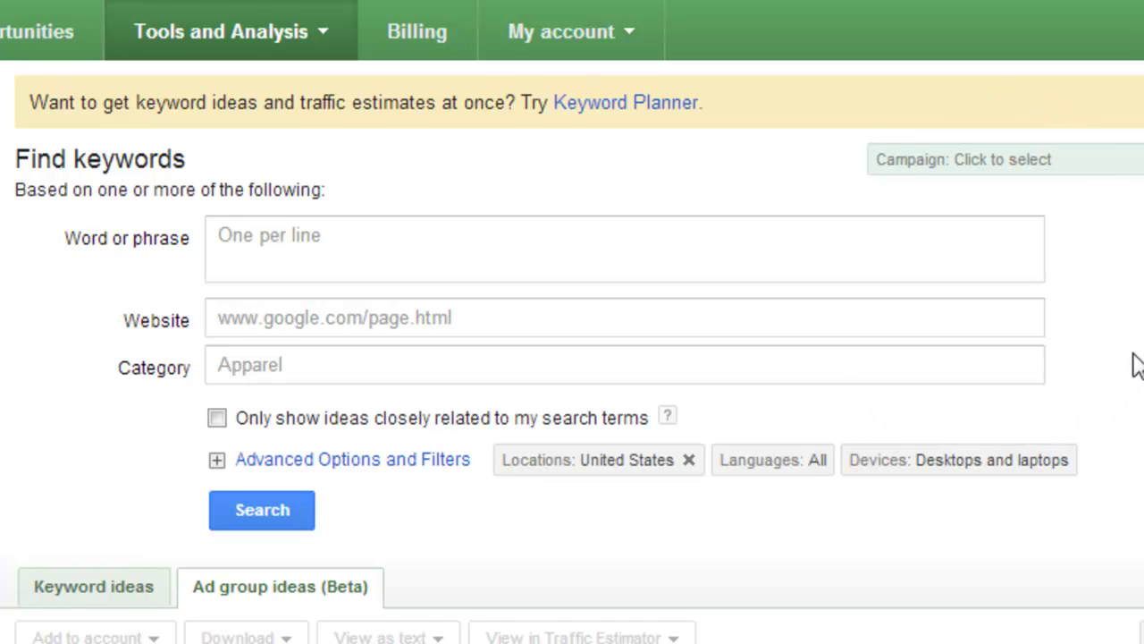
# - Search the Keyword Tool for the phrases 'seattle siding' and 'siding seattle'
pyautogui.click(429, 223)
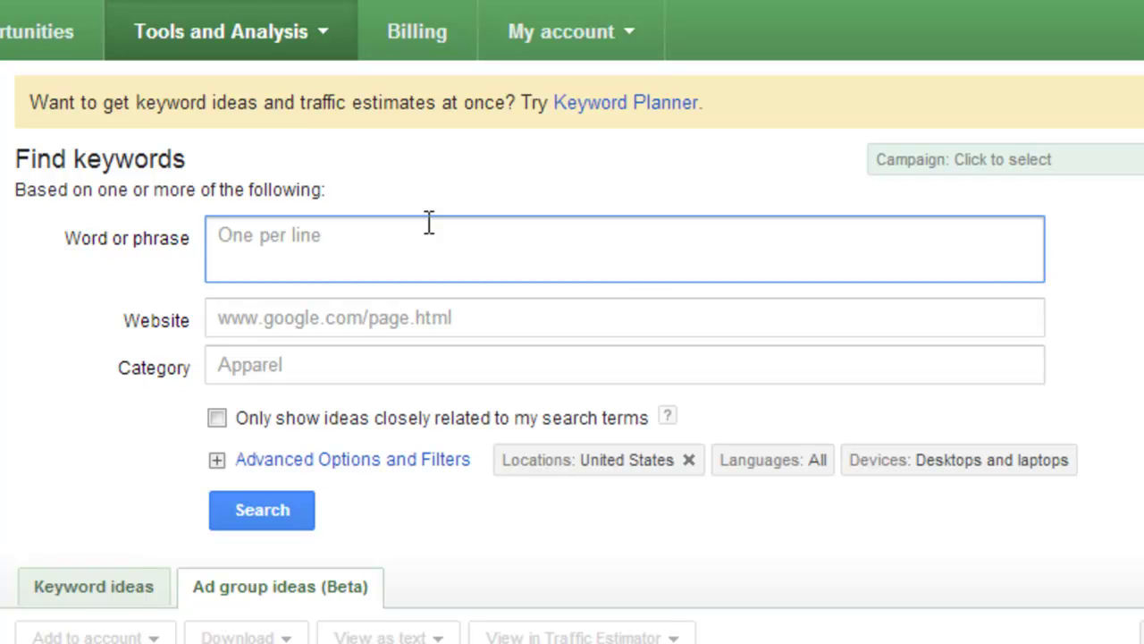
pyautogui.write('seattle siding')
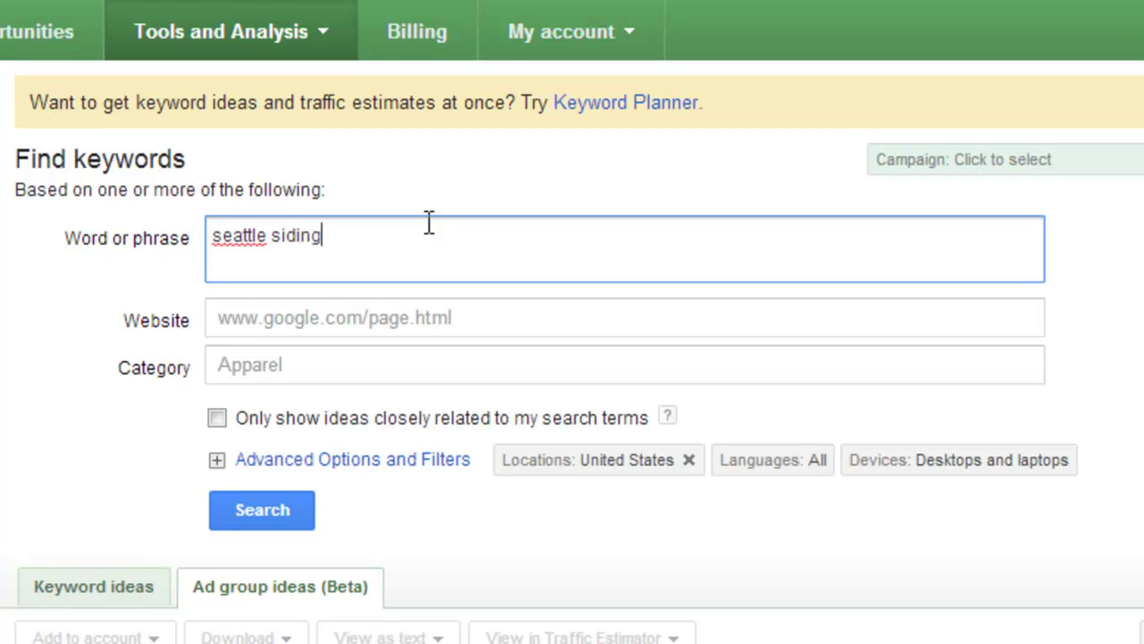
pyautogui.press('Return')
pyautogui.write('siding sea')
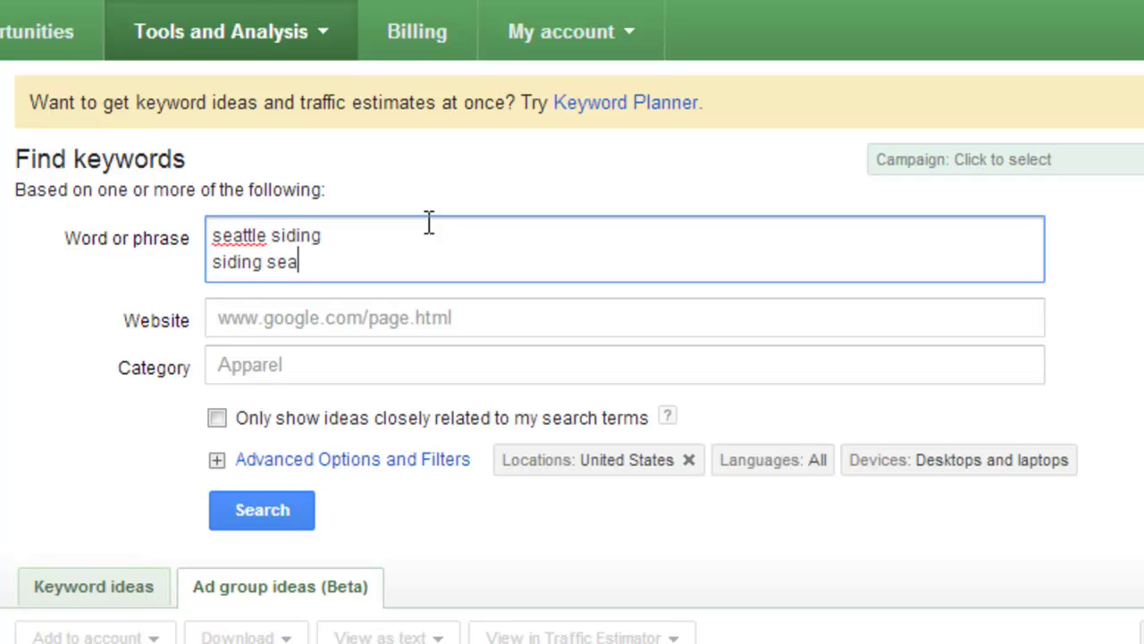
pyautogui.write('ttle')
pyautogui.click(217, 419)
pyautogui.click(288, 516)
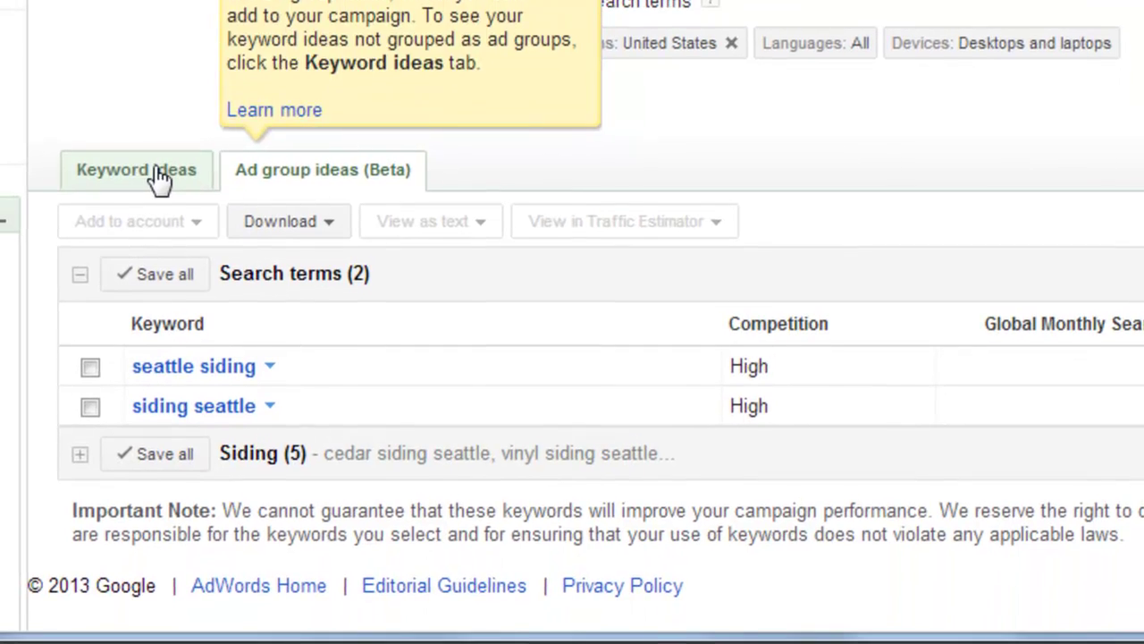
# - Show individual keyword ideas, including broader matches beyond closely related ones, and open the download choices
pyautogui.click(150, 588)
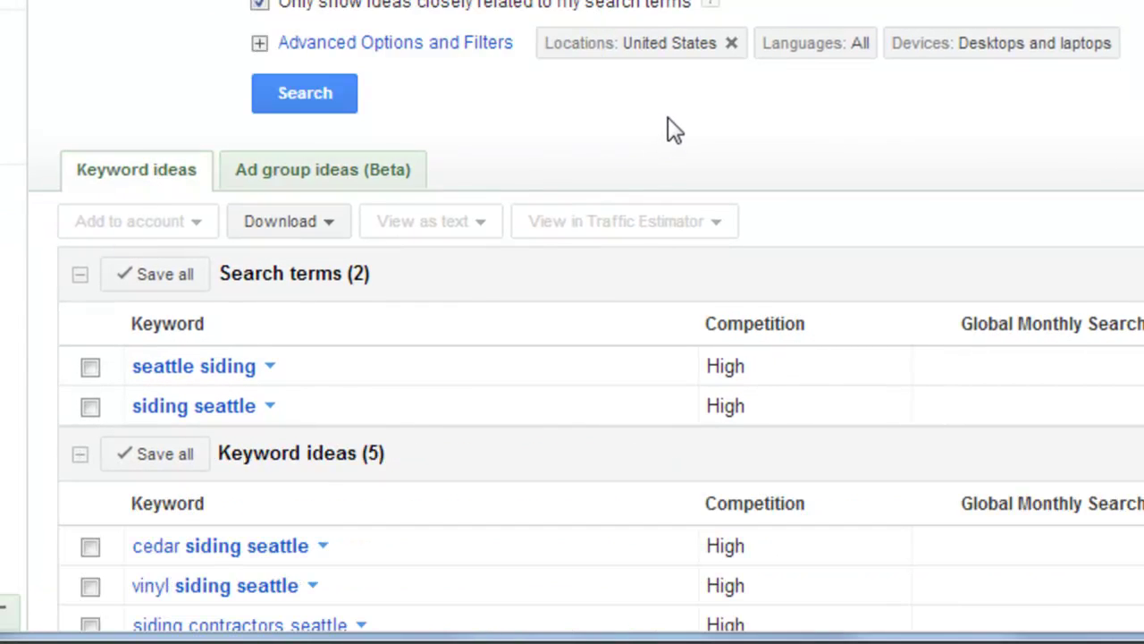
pyautogui.scroll(-3, 675, 125)
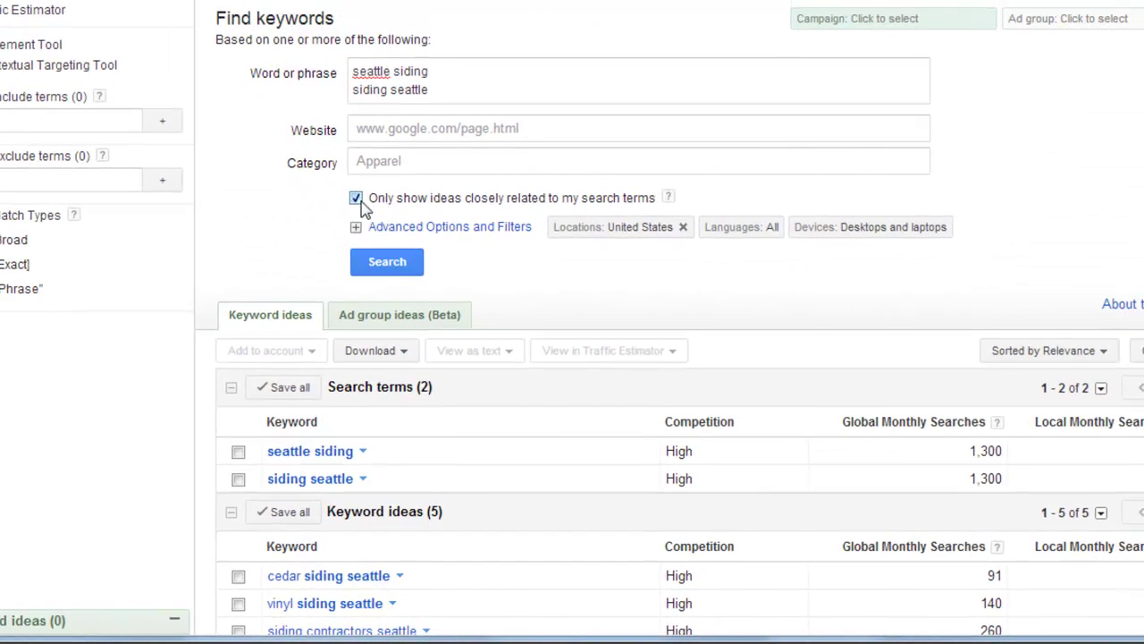
pyautogui.click(356, 198)
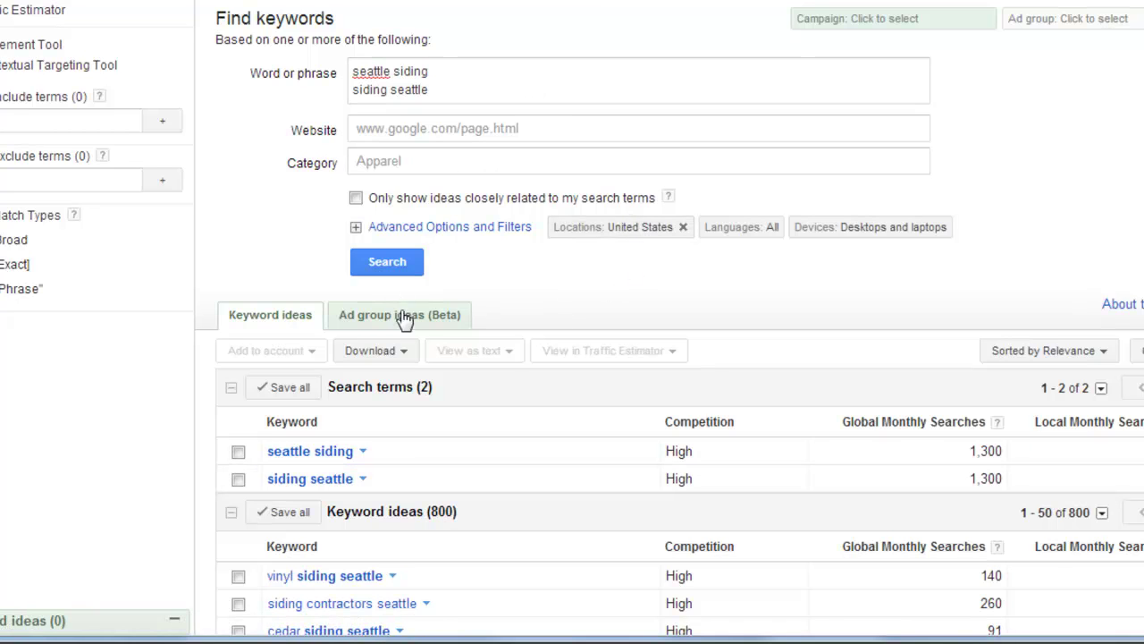
pyautogui.click(393, 350)
# - Download all search results and widen the Keyword column in Excel
pyautogui.click(399, 382)
pyautogui.click(471, 288)
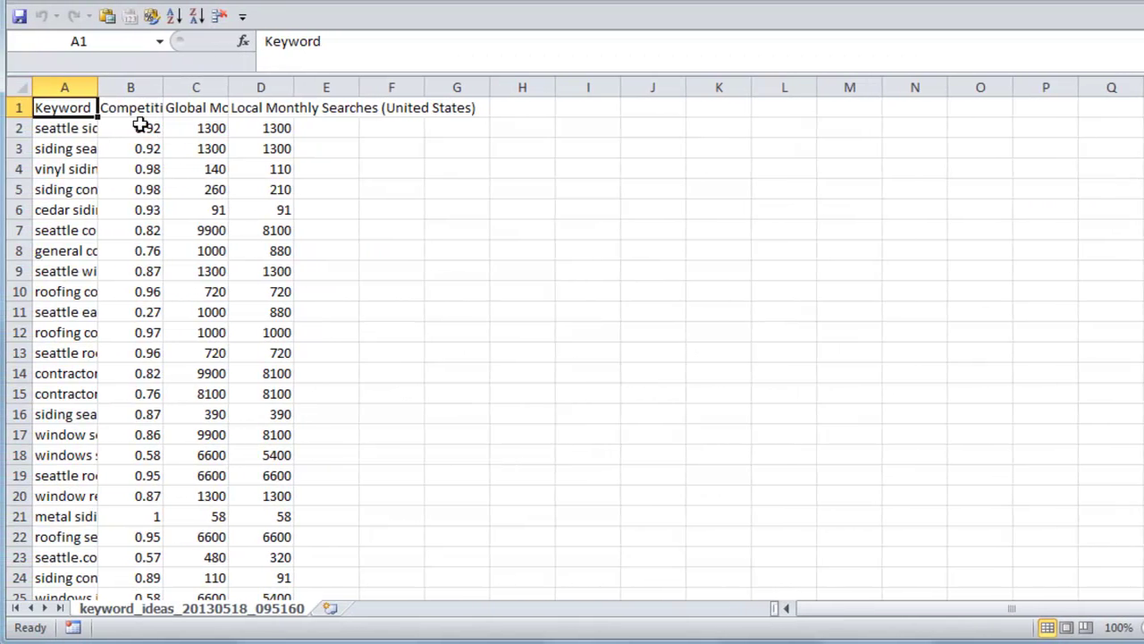
pyautogui.moveTo(98, 87); pyautogui.dragTo(319, 87)
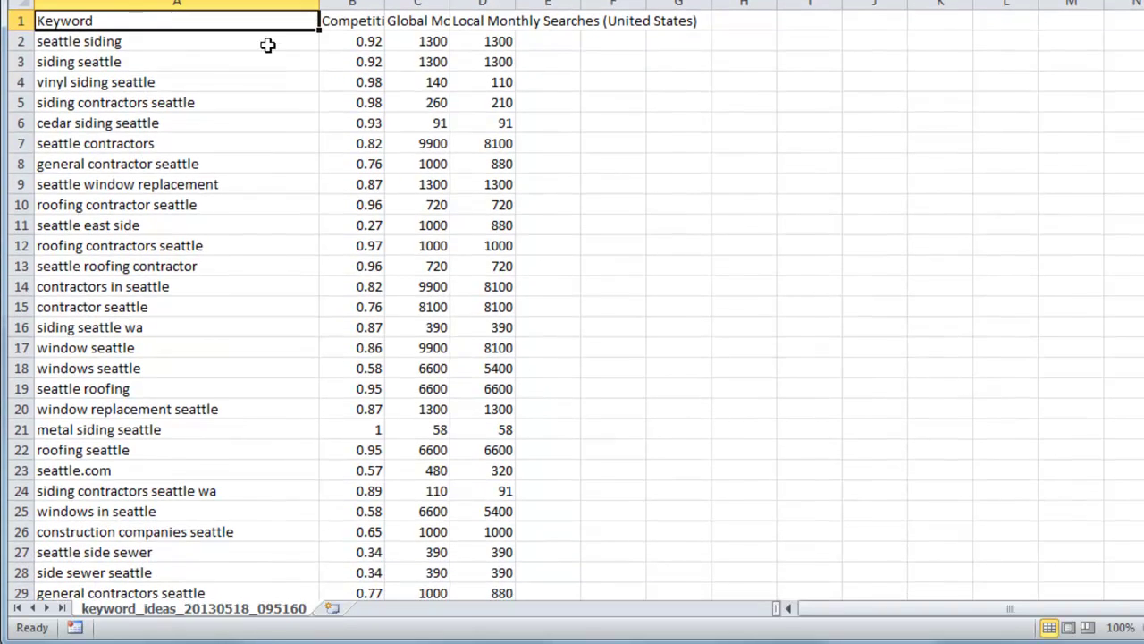
# - Copy every keyword from A2 down to A803
pyautogui.click(246, 53)
pyautogui.click(222, 39)
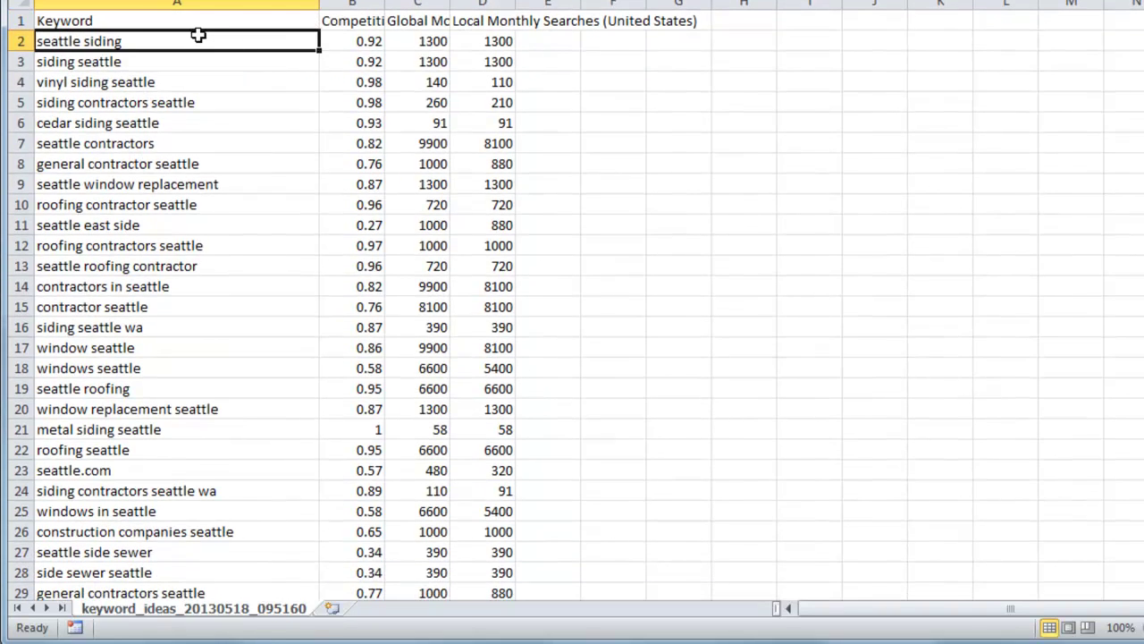
pyautogui.hotkey('ctrl', 'shift', 'Down')
pyautogui.hotkey('ctrl', 'c')
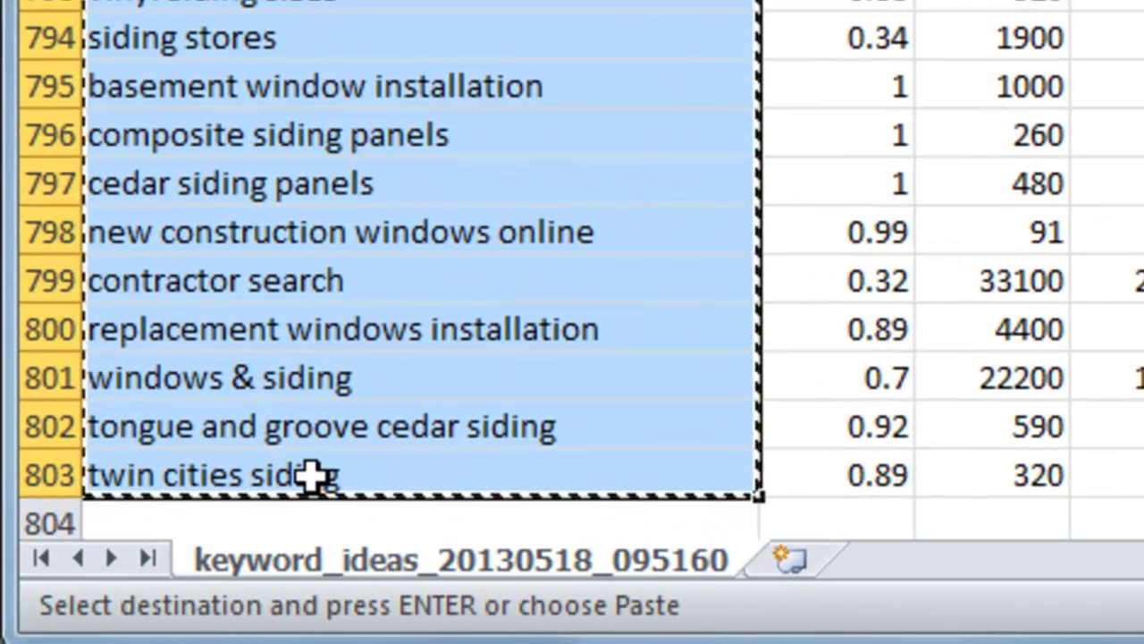
pyautogui.click(310, 476)
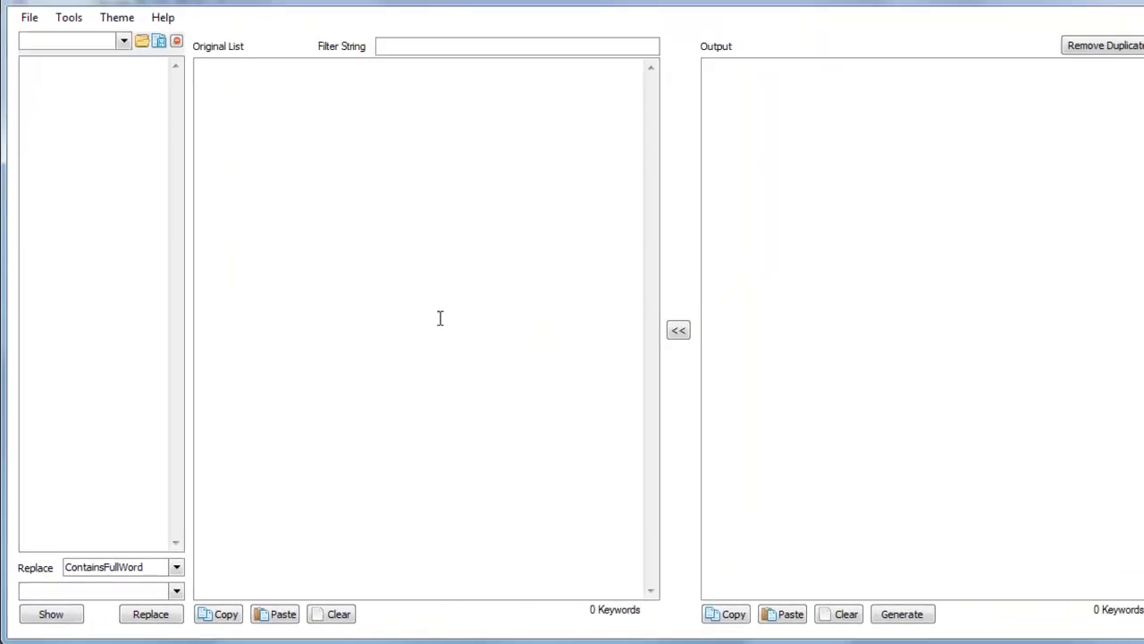
# - Paste the 803 keywords into Original List and replace city names with [city_name]
pyautogui.hotkey('ctrl', 'v')
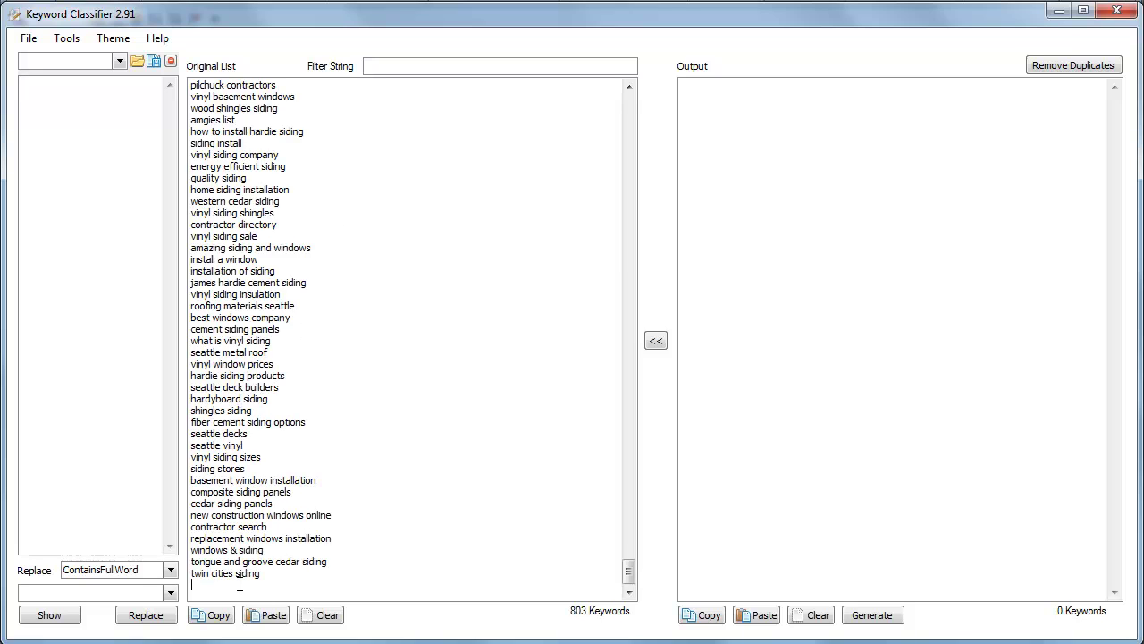
pyautogui.moveTo(234, 573); pyautogui.dragTo(180, 570)
pyautogui.click(276, 537)
pyautogui.click(120, 61)
pyautogui.click(85, 75)
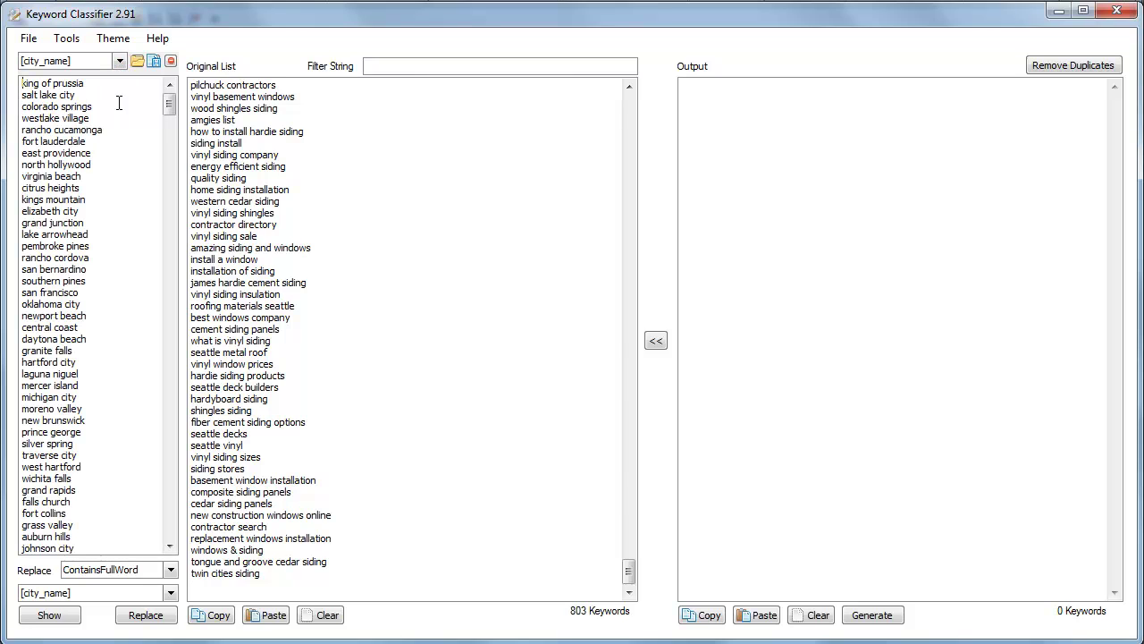
pyautogui.click(152, 617)
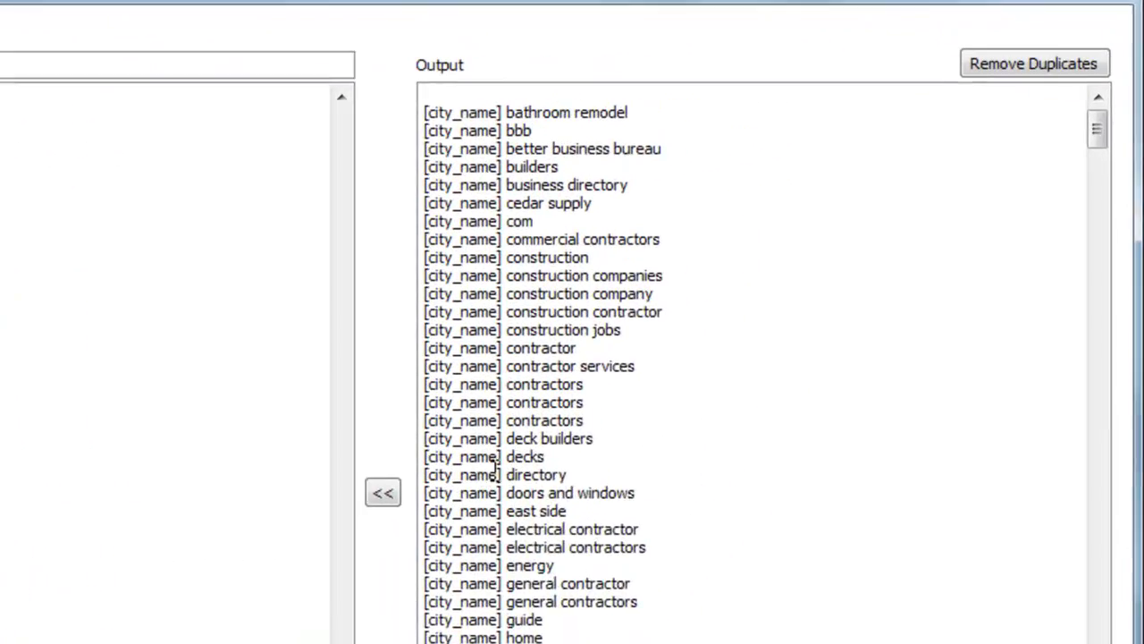
# - Delete the blank first line of the output
pyautogui.click(530, 93)
pyautogui.press('Delete')
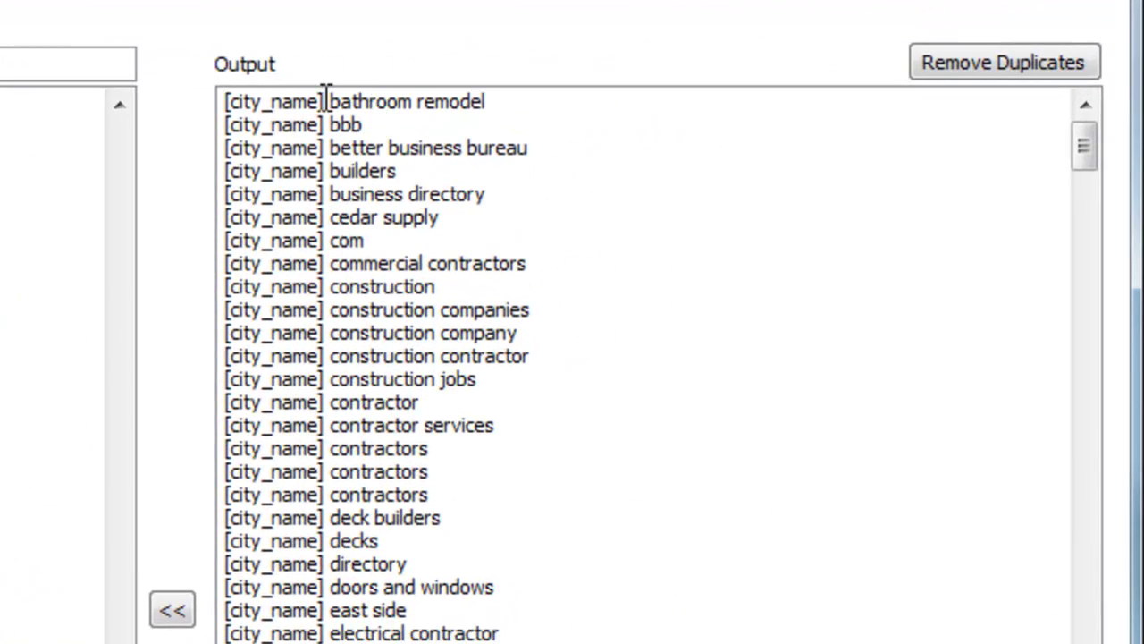
pyautogui.moveTo(327, 101); pyautogui.dragTo(225, 101)
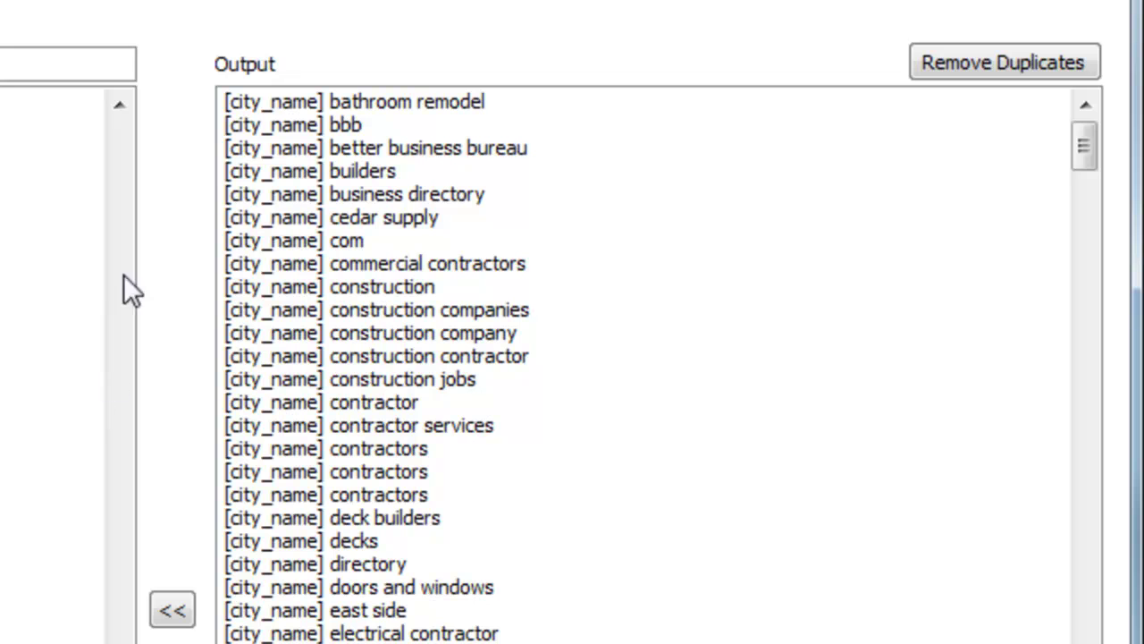
# - Remove duplicate keywords, then replace full state names with [state_full] and move them back
pyautogui.click(1000, 64)
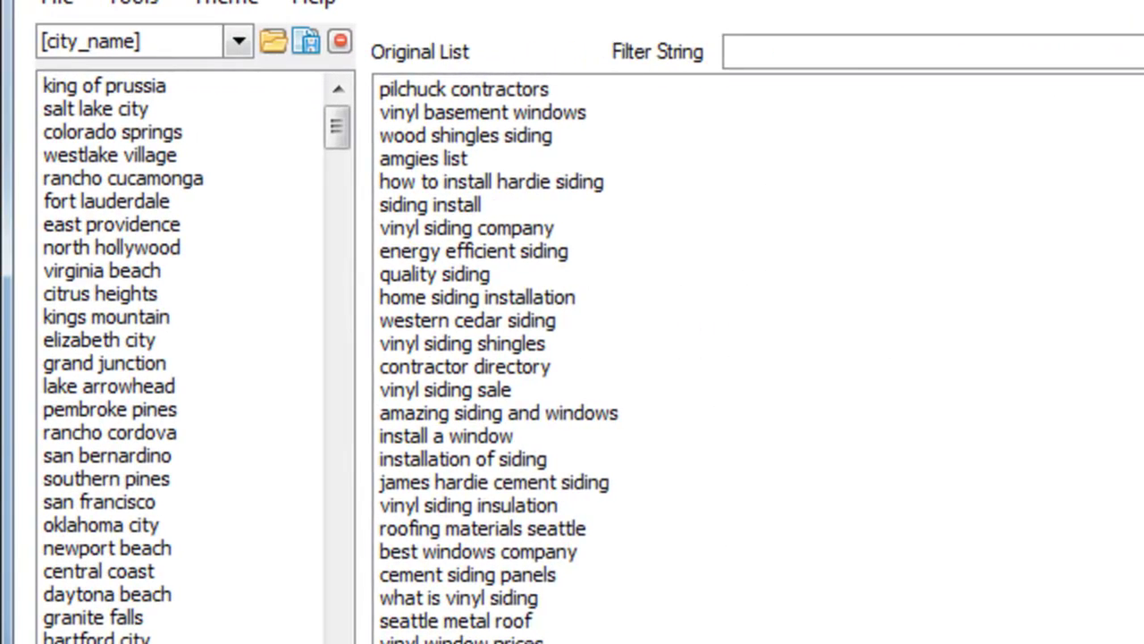
pyautogui.click(172, 610)
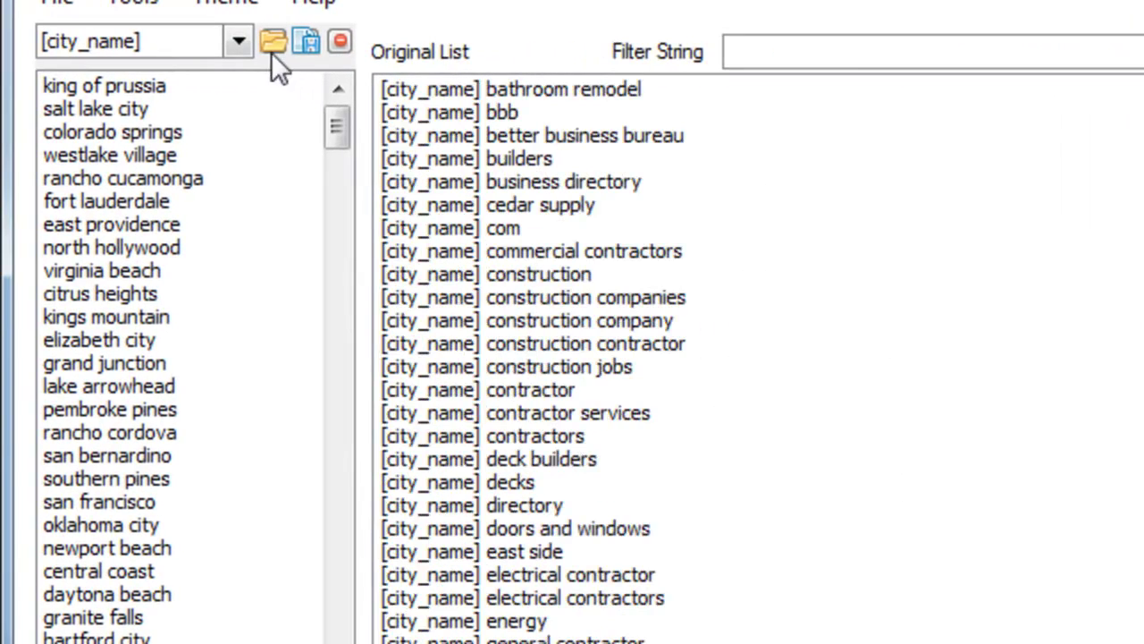
pyautogui.click(236, 42)
pyautogui.click(181, 185)
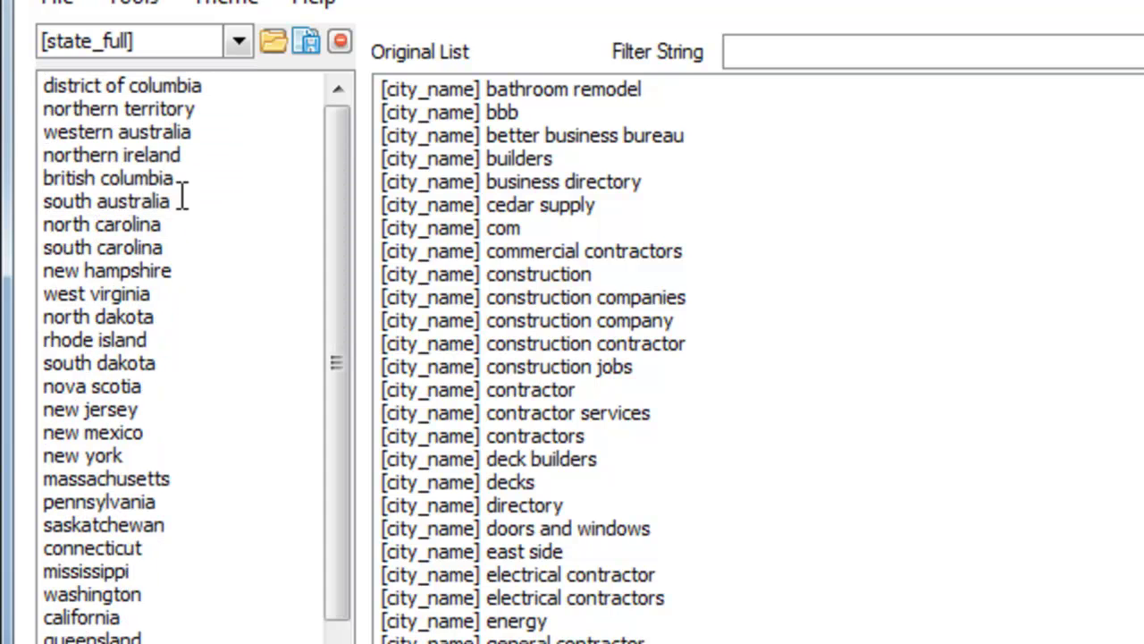
pyautogui.moveTo(107, 639); pyautogui.dragTo(161, 531)
pyautogui.moveTo(75, 643); pyautogui.dragTo(132, 643)
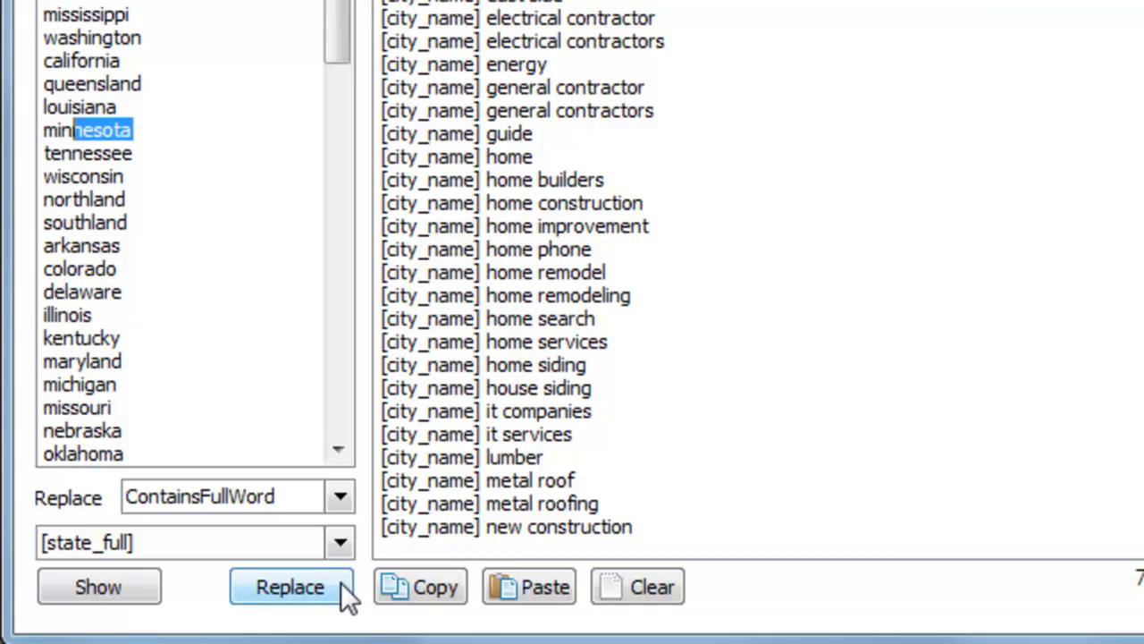
pyautogui.click(341, 581)
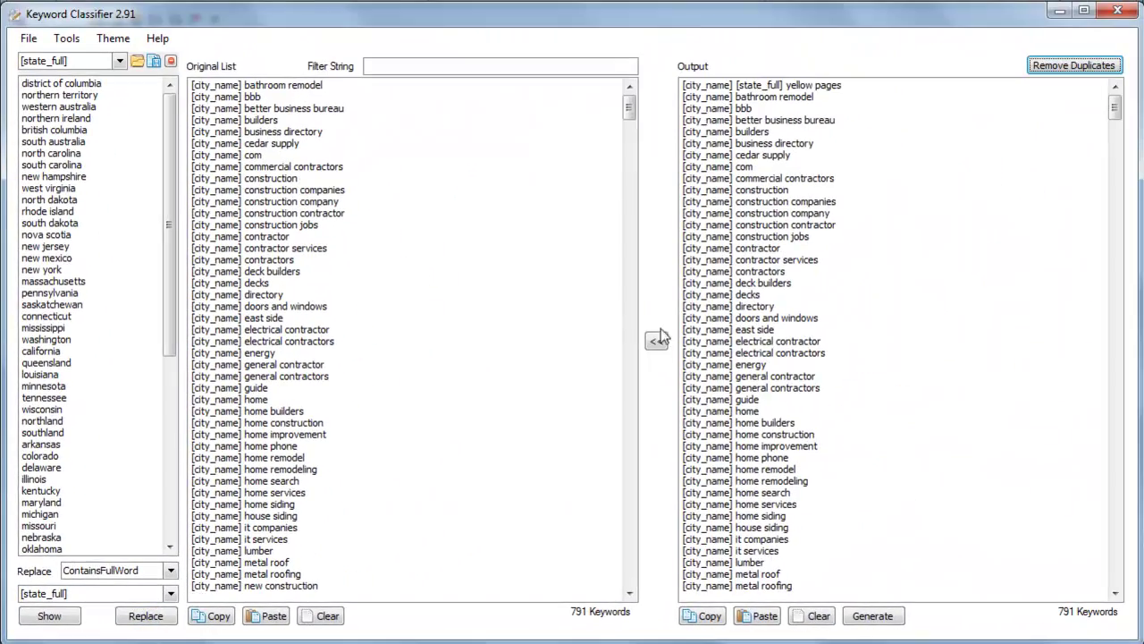
pyautogui.click(658, 339)
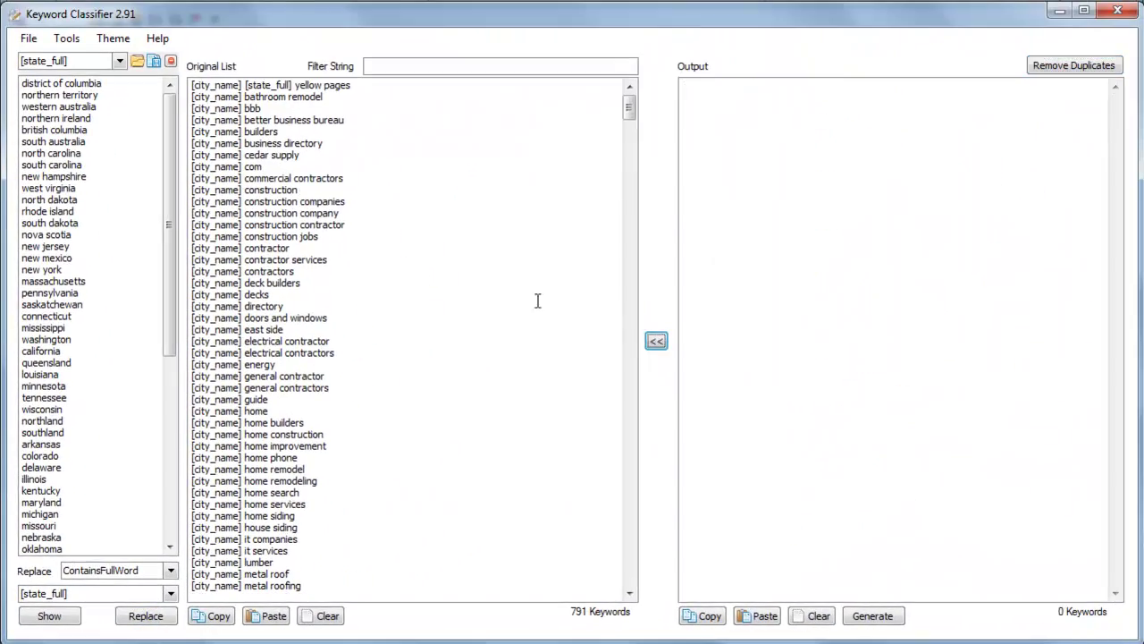
# - Replace state abbreviations with [state_abbr] and send the output back to the original list
pyautogui.click(120, 60)
pyautogui.click(93, 120)
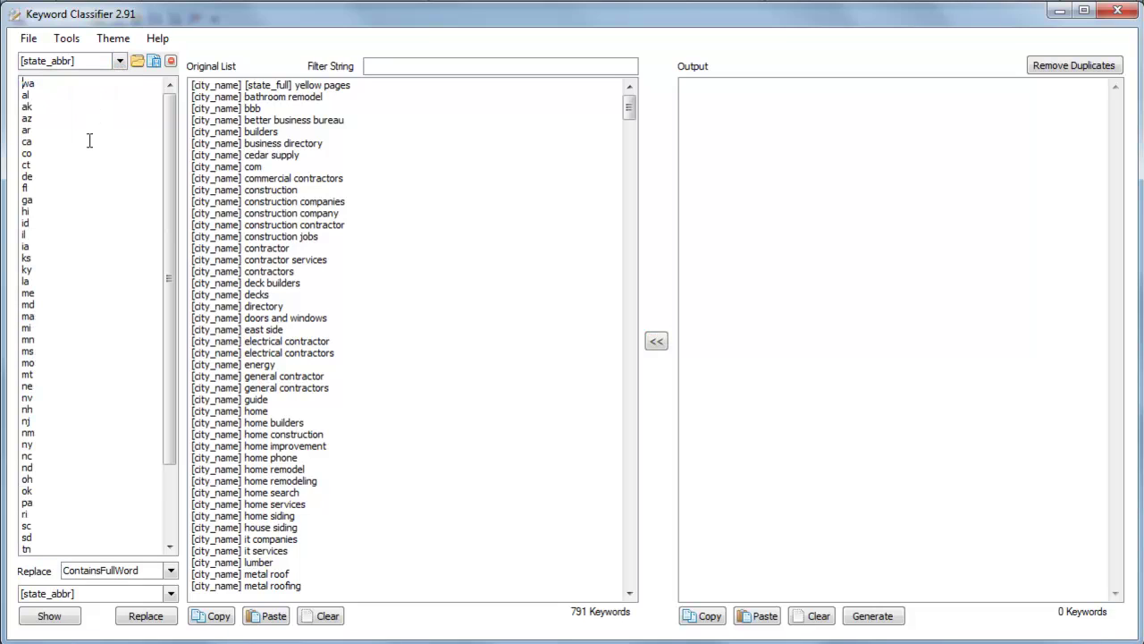
pyautogui.click(147, 616)
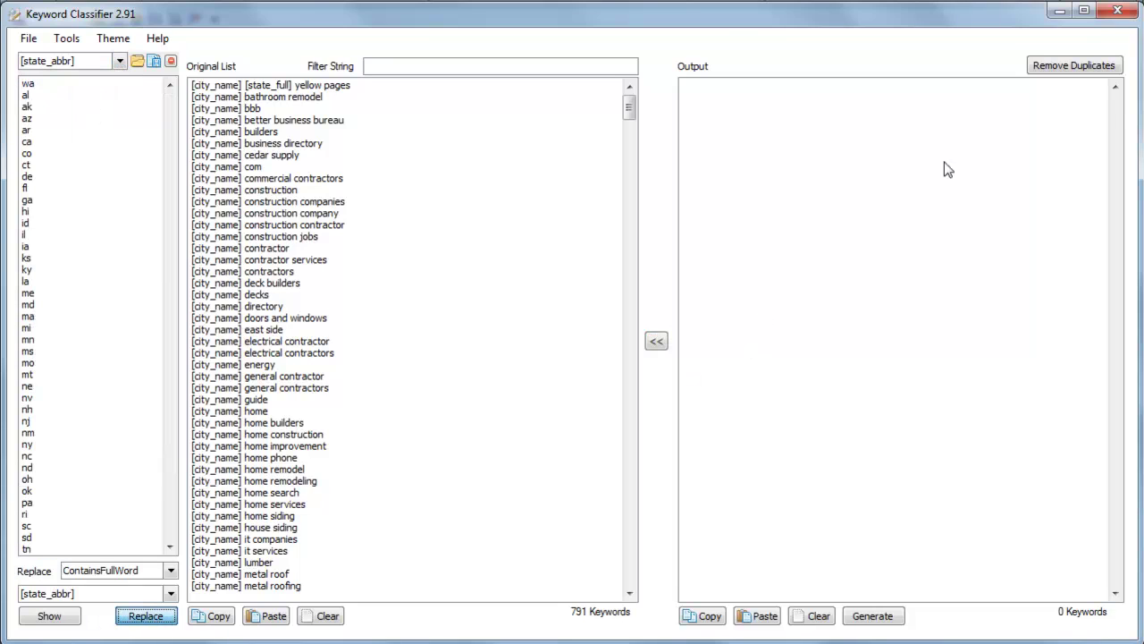
pyautogui.click(1068, 66)
pyautogui.click(659, 342)
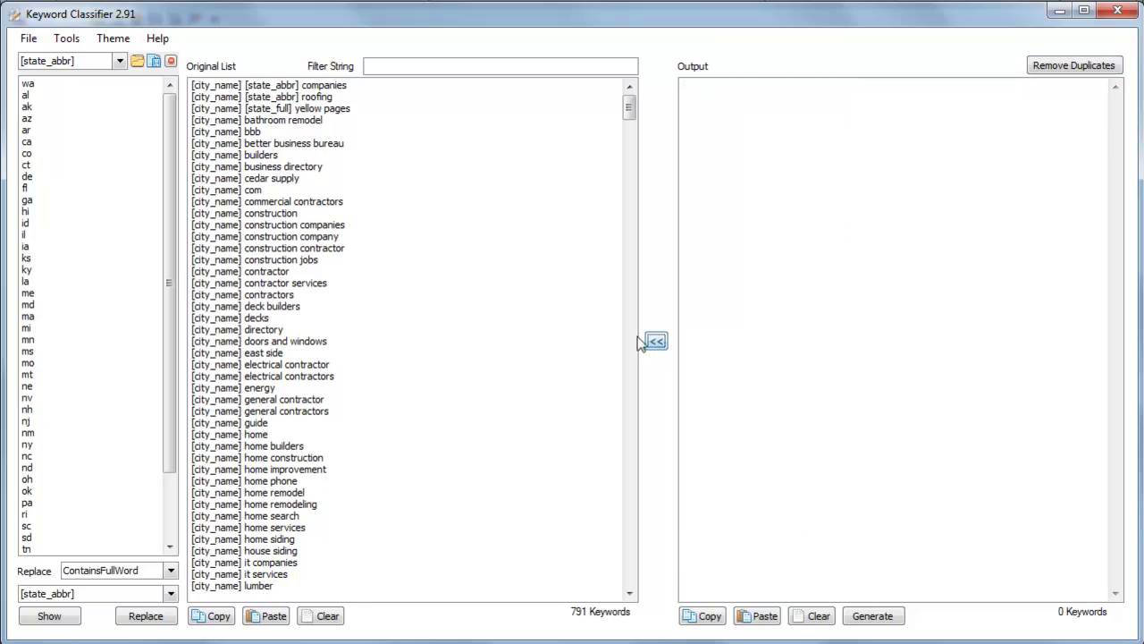
# - Scroll through the 791-keyword original list and select all of it
pyautogui.moveTo(626, 108); pyautogui.dragTo(621, 231)
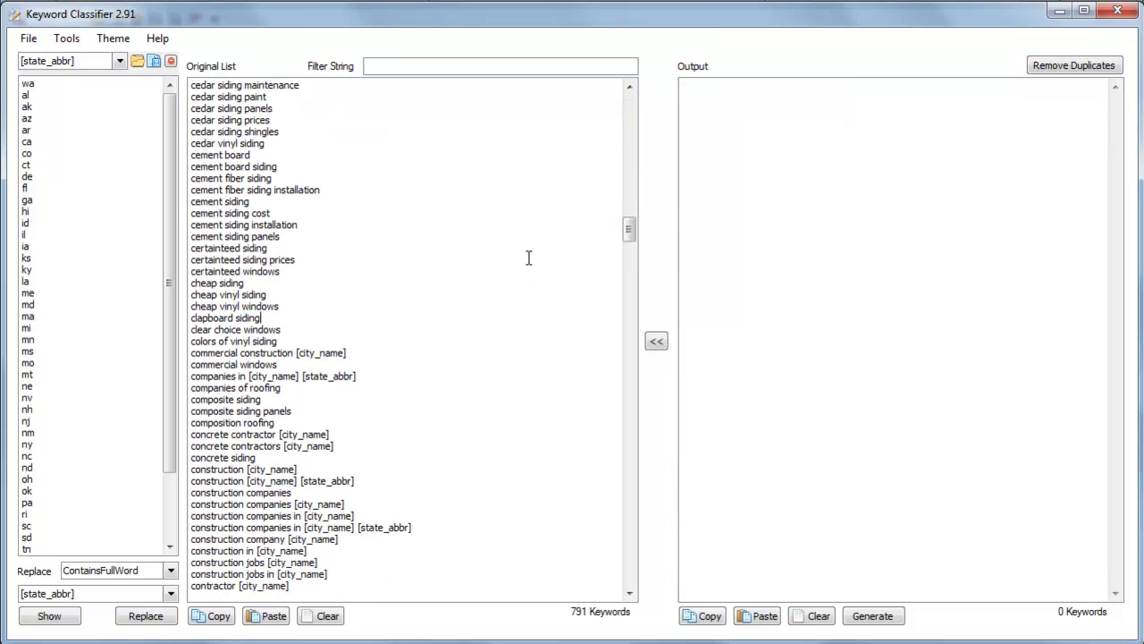
pyautogui.hotkey('ctrl', 'a')
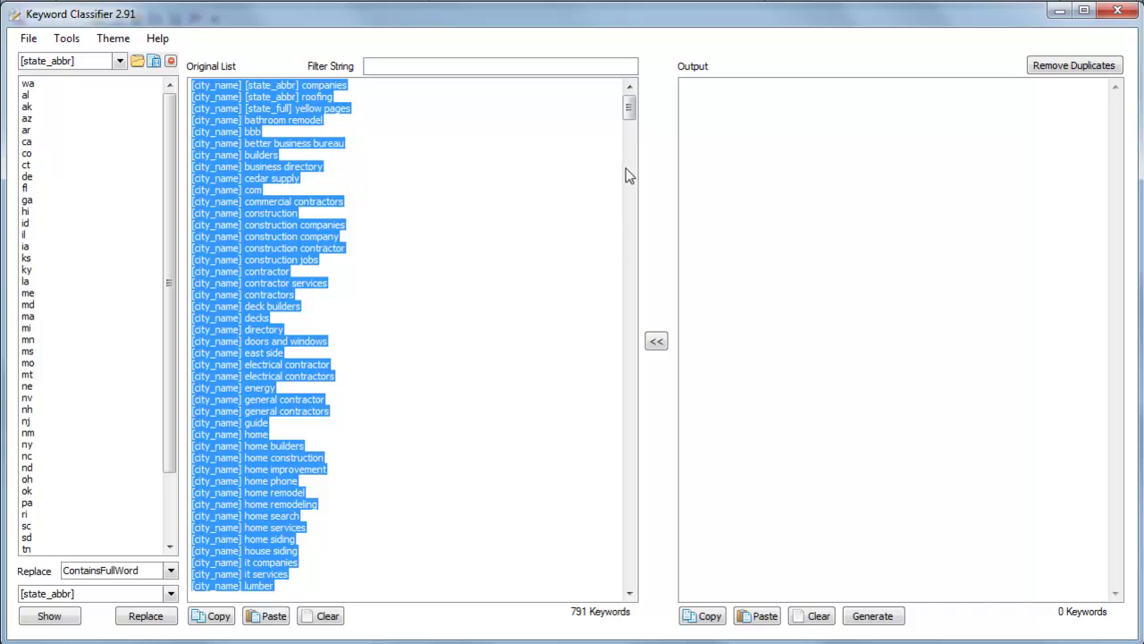
pyautogui.click(514, 184)
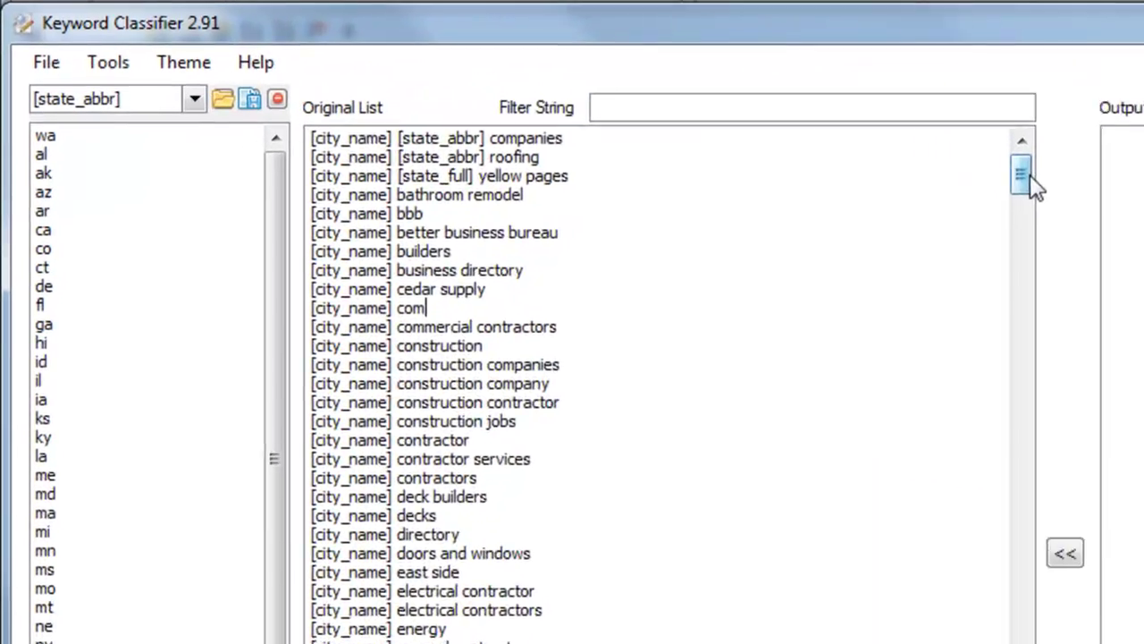
pyautogui.moveTo(628, 107); pyautogui.dragTo(631, 224)
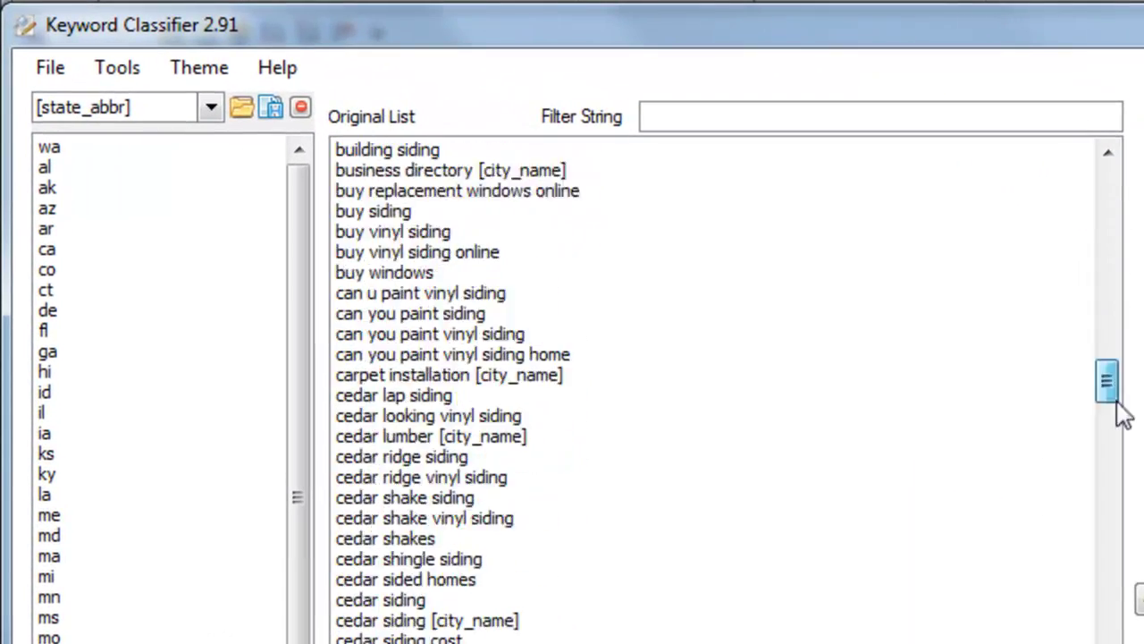
pyautogui.moveTo(1123, 413); pyautogui.dragTo(1106, 643)
# - Filter by 'siding' and replace the original list with only the matching keywords
pyautogui.hotkey('ctrl', 'a')
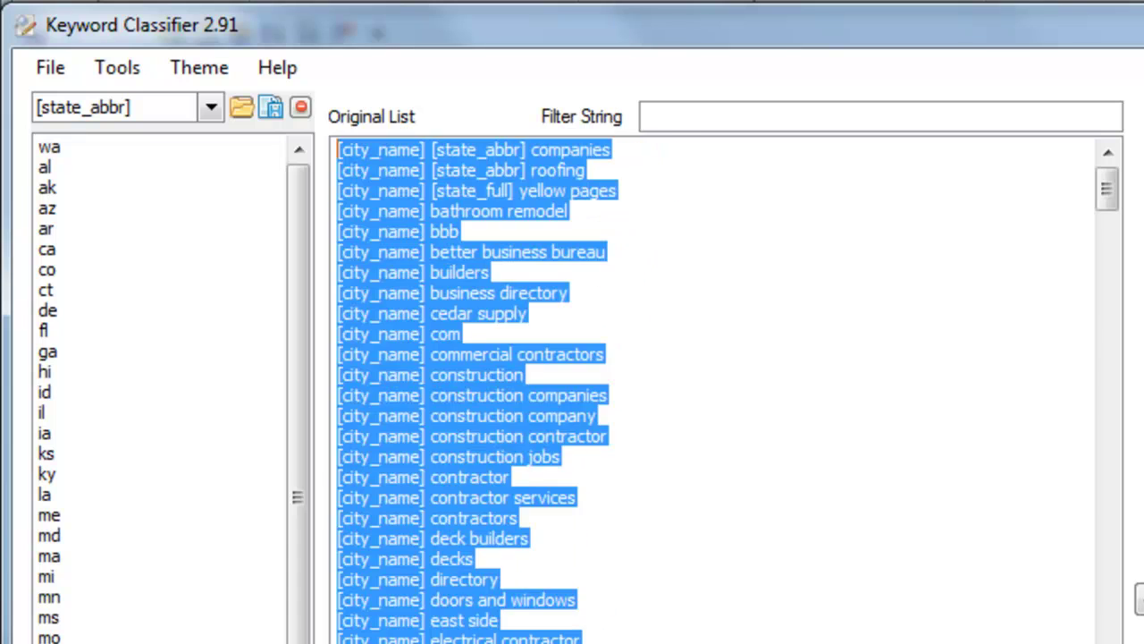
pyautogui.click(846, 116)
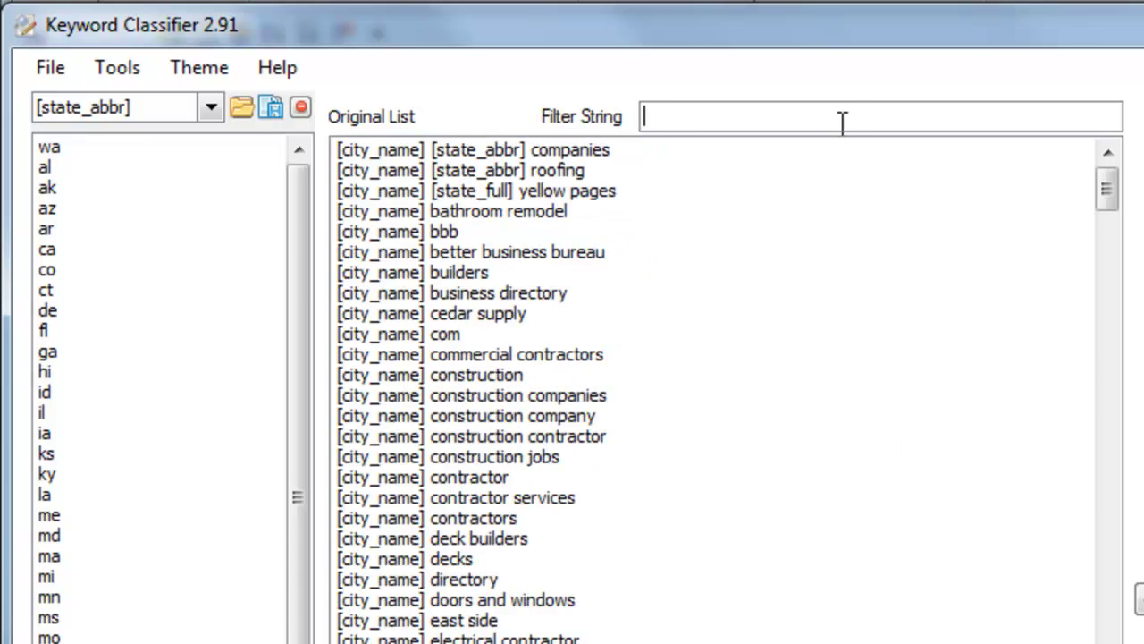
pyautogui.write('siding')
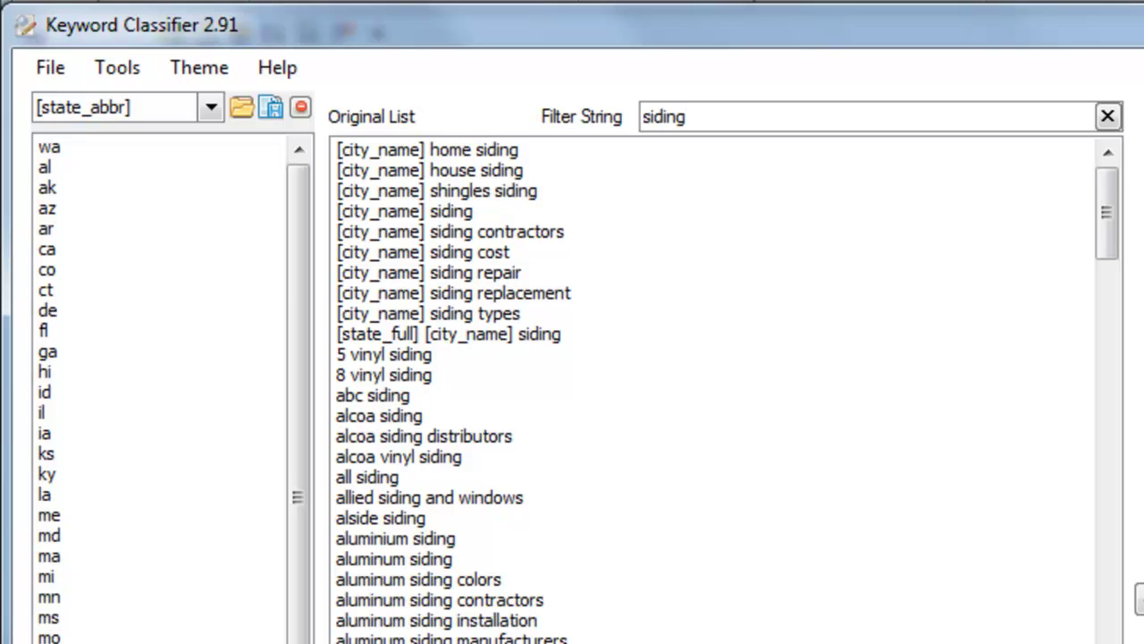
pyautogui.hotkey('ctrl', 'a')
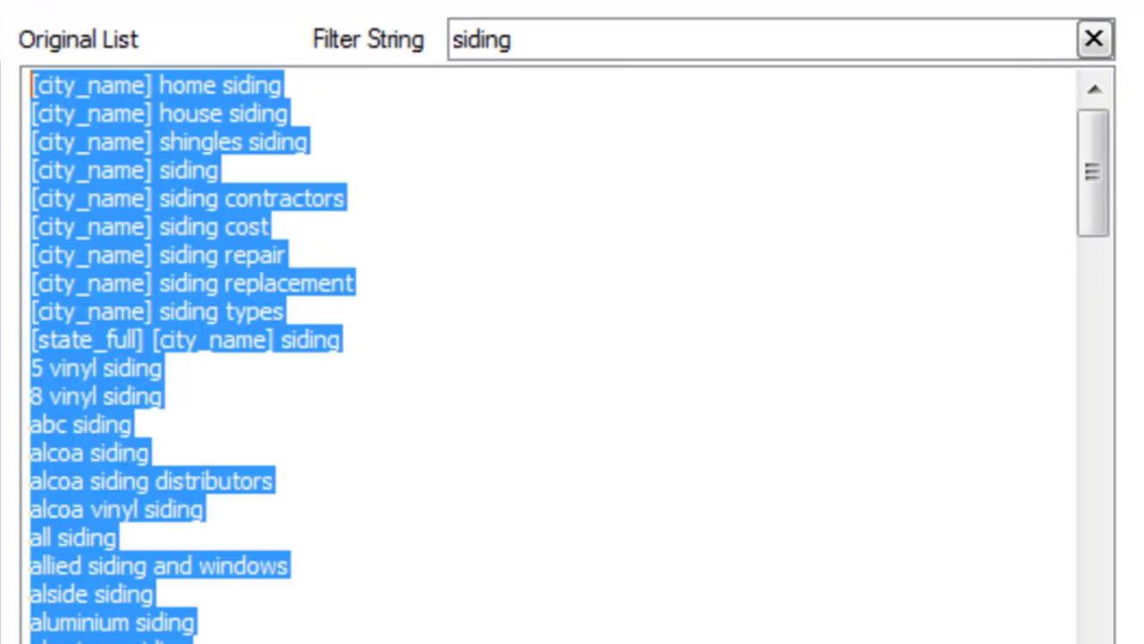
pyautogui.hotkey('ctrl', 'x')
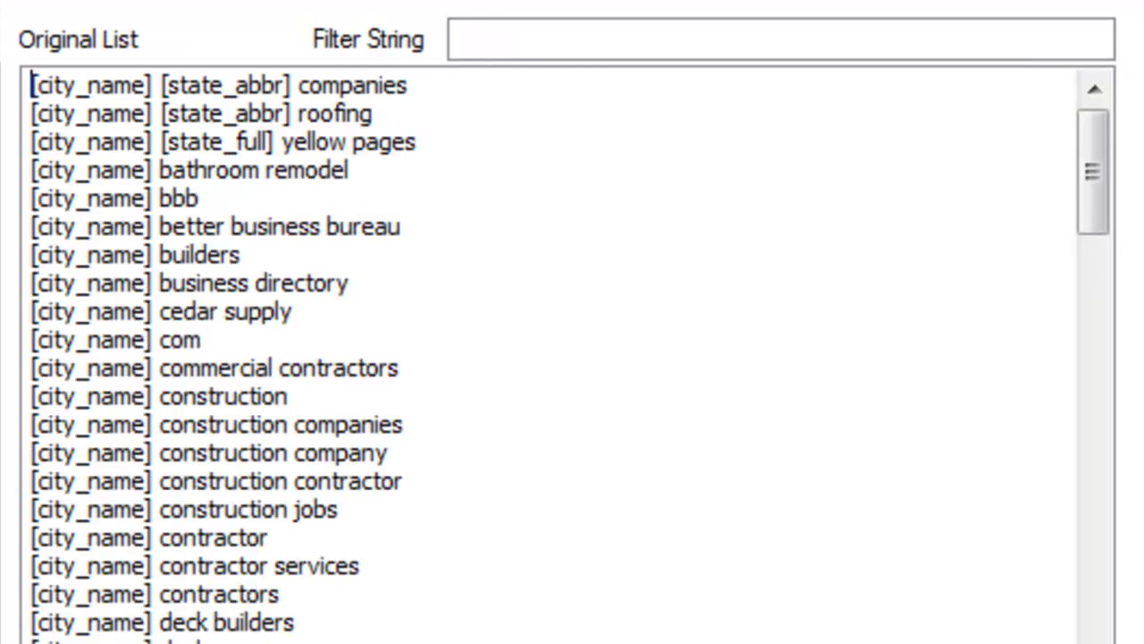
pyautogui.click(774, 474)
pyautogui.hotkey('ctrl', 'a')
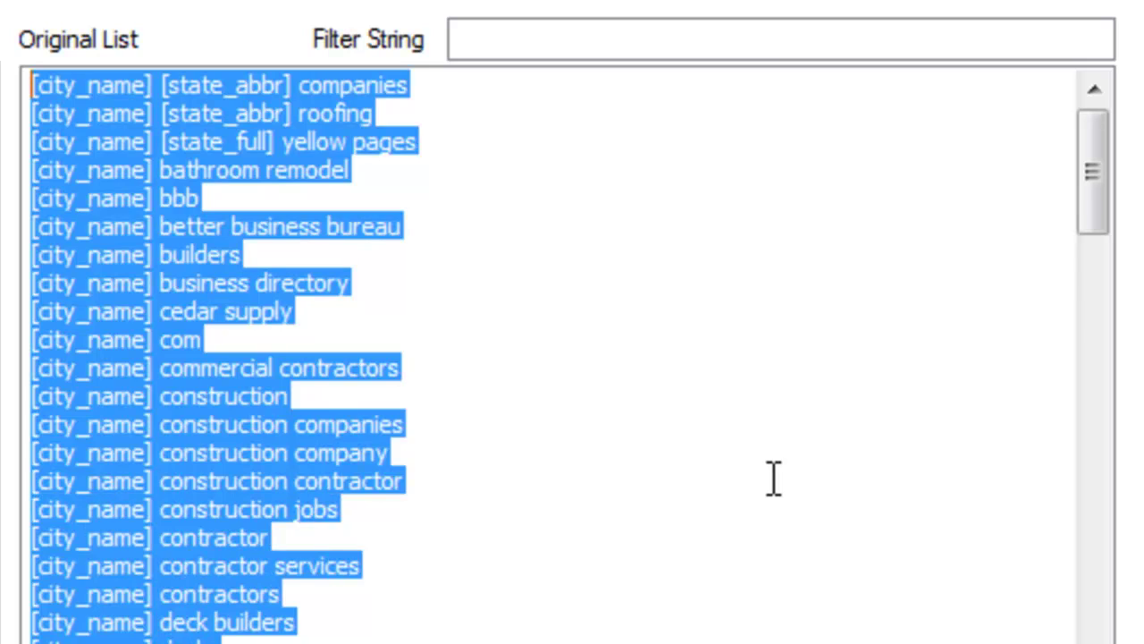
pyautogui.press('Delete')
pyautogui.hotkey('ctrl', 'v')
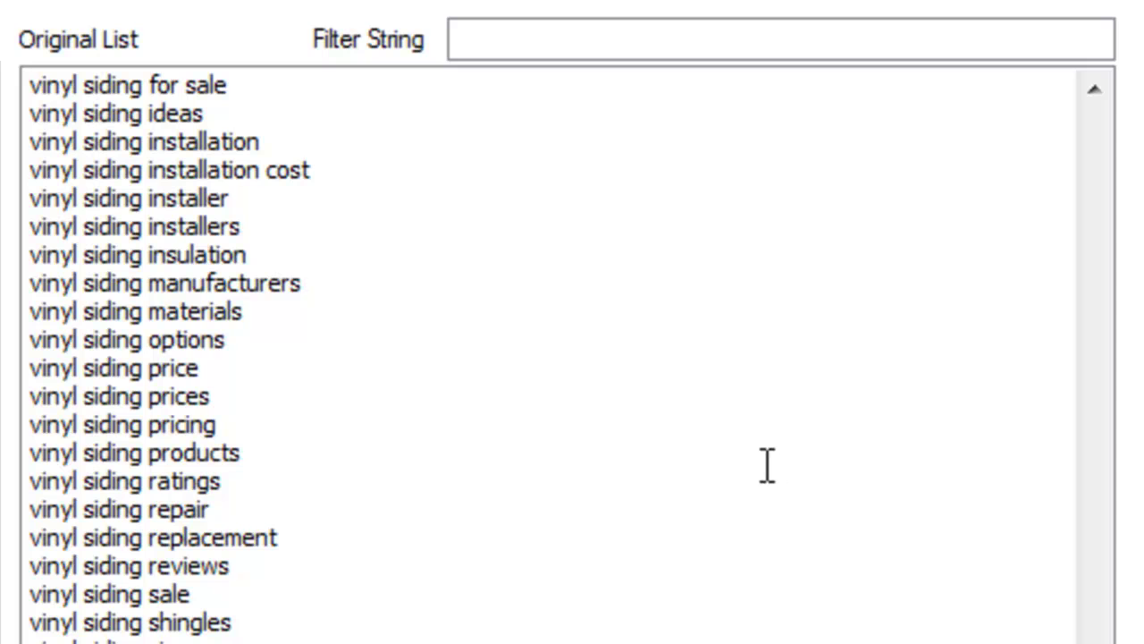
# - Scroll through the siding-only list, checking entries like 'cedar siding [city_name]'
pyautogui.scroll(20, 1100, 607)
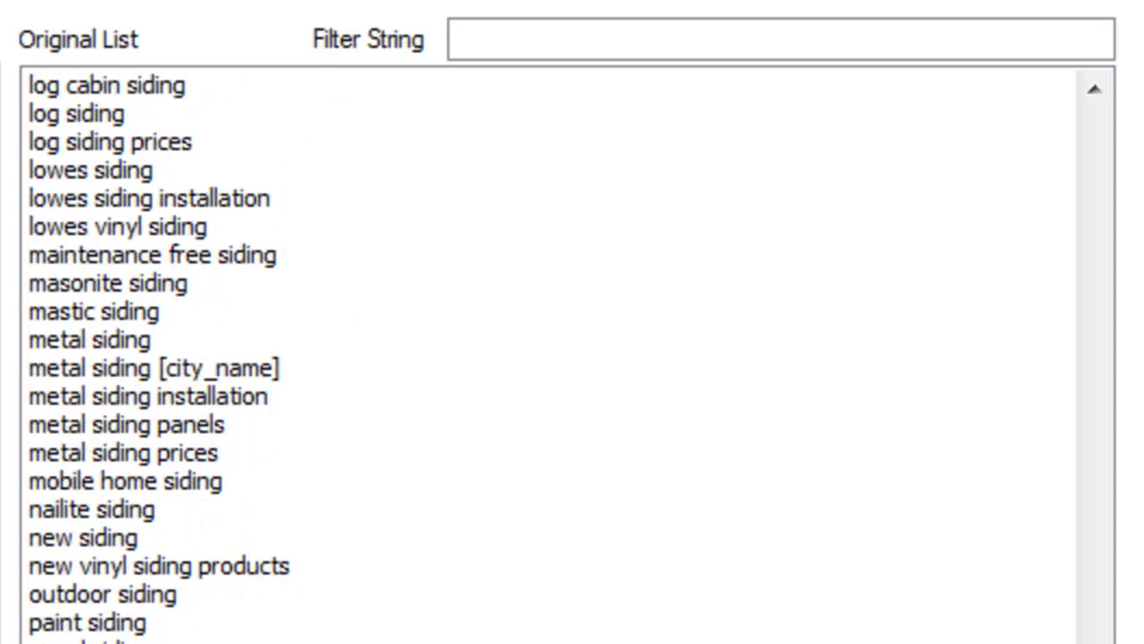
pyautogui.moveTo(1101, 613); pyautogui.dragTo(1102, 313)
pyautogui.click(357, 572)
pyautogui.moveTo(358, 577); pyautogui.dragTo(153, 566)
pyautogui.click(246, 566)
pyautogui.moveTo(1092, 299); pyautogui.dragTo(1101, 193)
pyautogui.click(846, 384)
pyautogui.moveTo(292, 611); pyautogui.dragTo(291, 311)
pyautogui.click(490, 463)
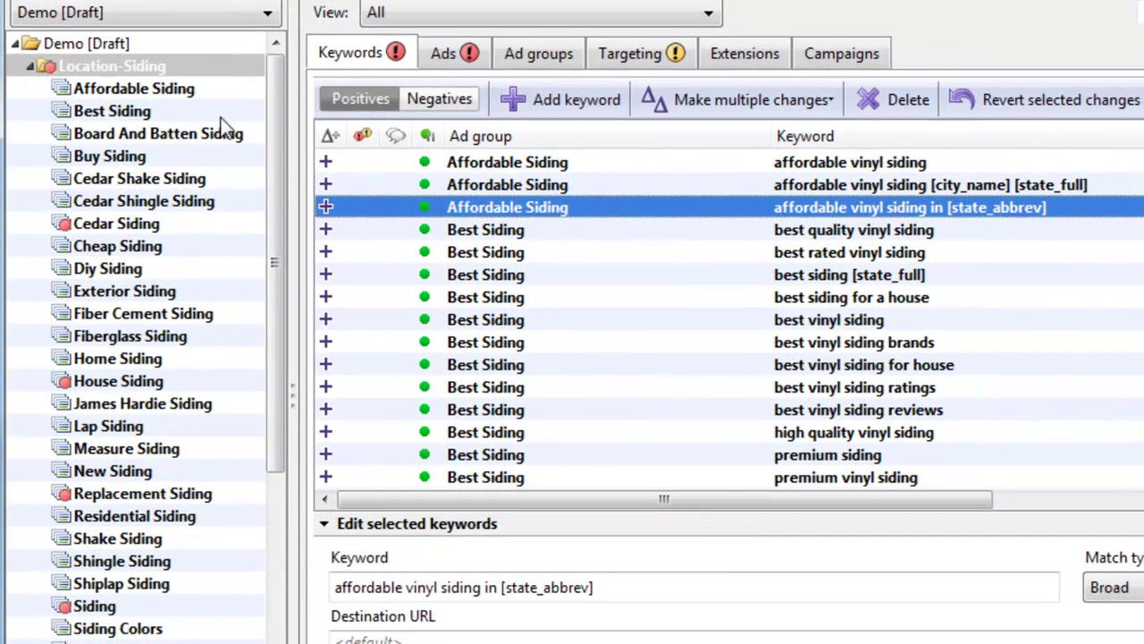
# - Inspect placeholder keywords in the Affordable Siding and Best Siding ad groups
pyautogui.click(191, 89)
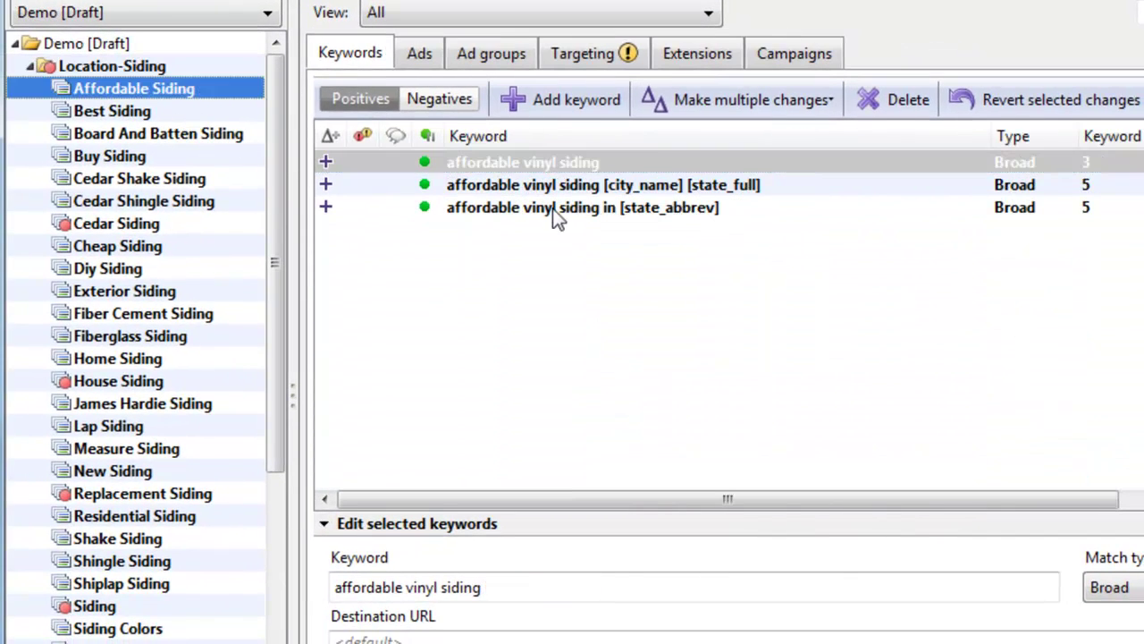
pyautogui.click(630, 185)
pyautogui.click(614, 213)
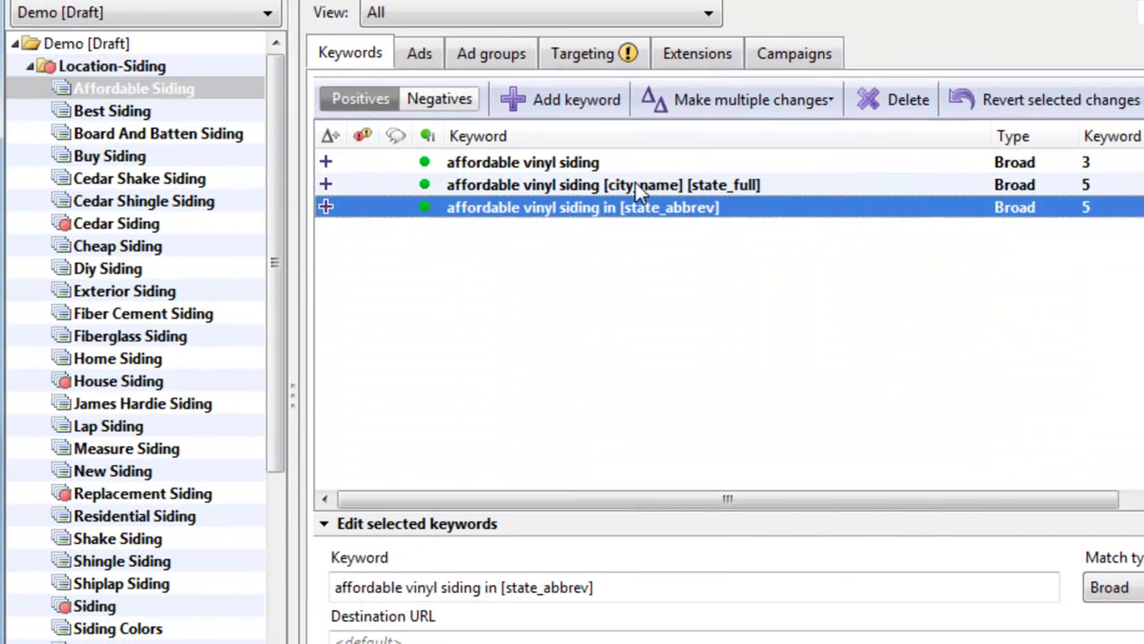
pyautogui.click(657, 194)
pyautogui.click(749, 208)
pyautogui.click(163, 113)
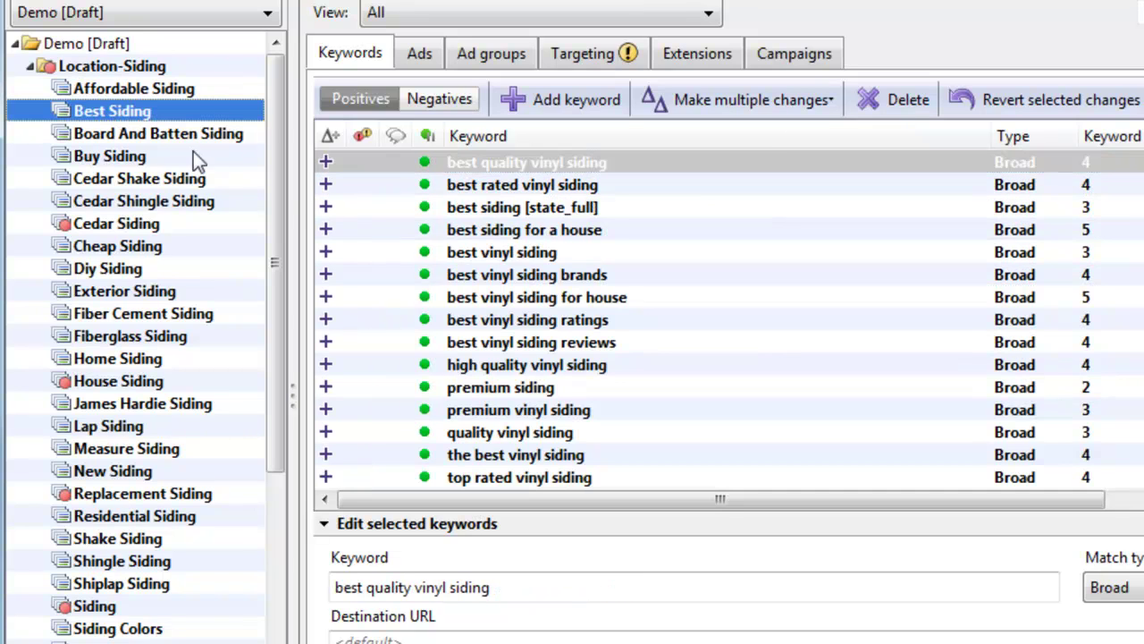
pyautogui.click(473, 207)
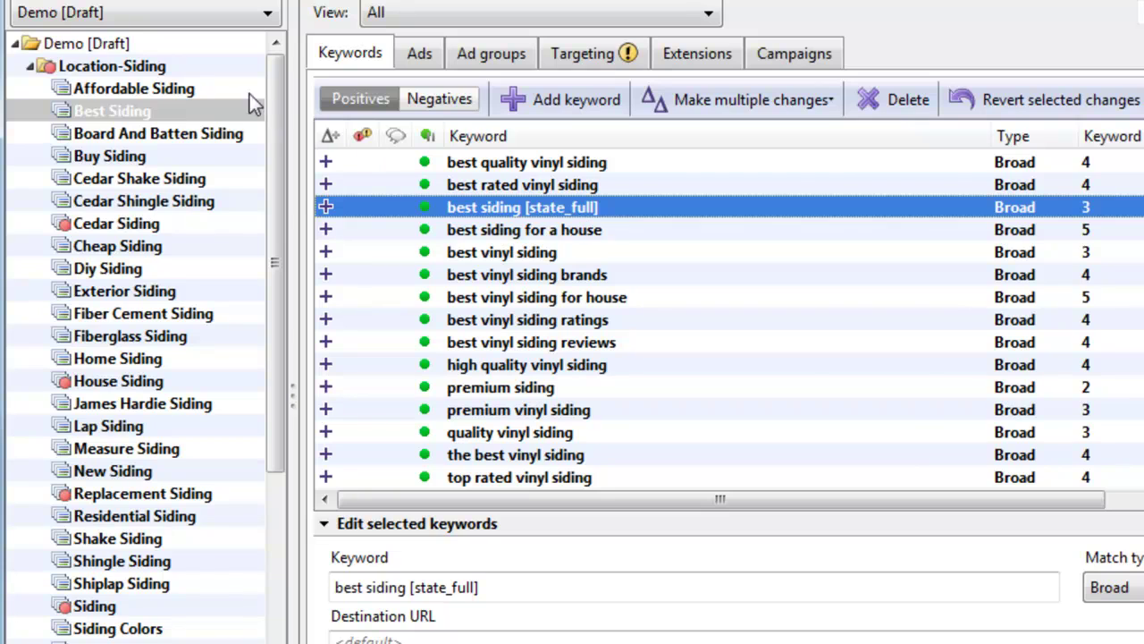
# - Show the whole Location-Siding campaign's keywords and select them all
pyautogui.click(176, 69)
pyautogui.click(857, 275)
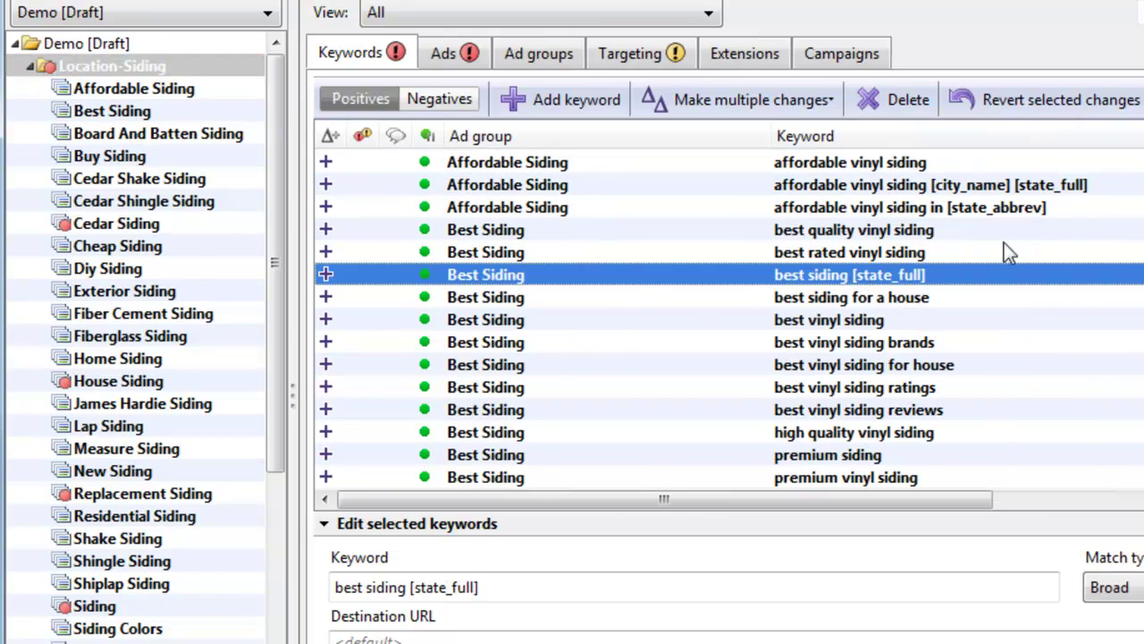
pyautogui.click(936, 211)
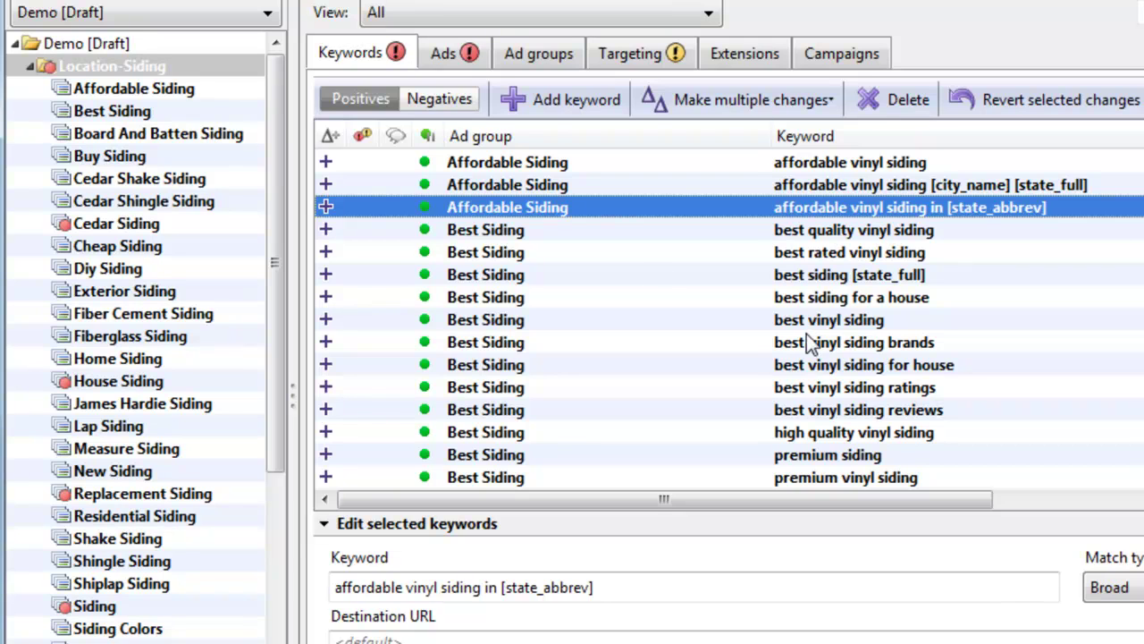
pyautogui.hotkey('ctrl', 'a')
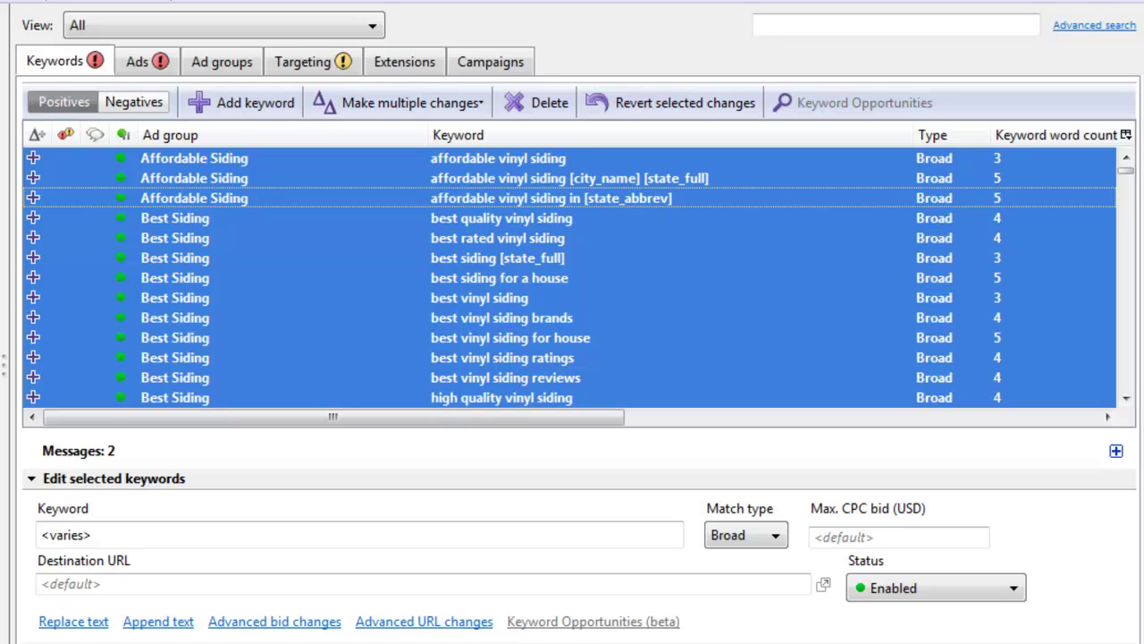
# - Sort keywords with errors first and read the error messages on House Siding and Replacement Siding
pyautogui.click(65, 135)
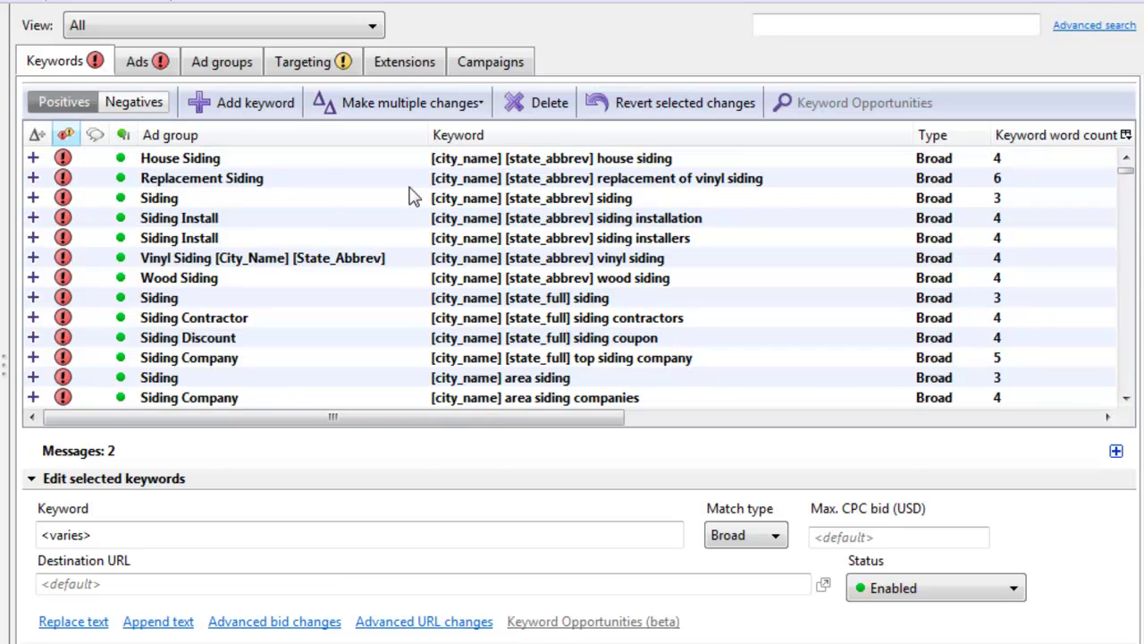
pyautogui.click(488, 177)
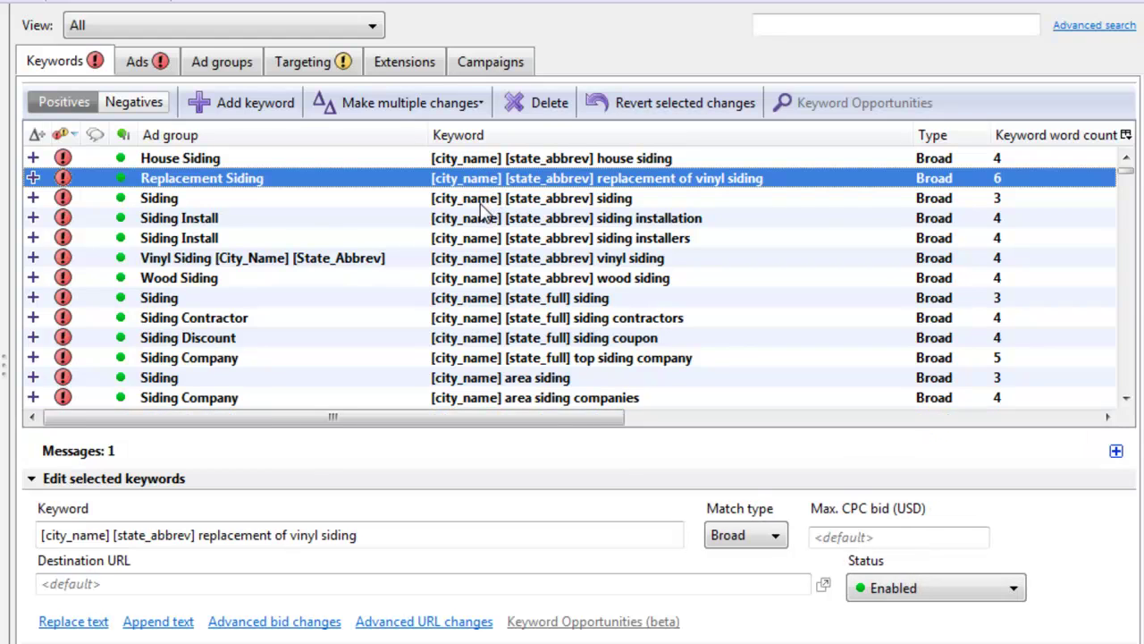
pyautogui.click(483, 200)
pyautogui.click(454, 161)
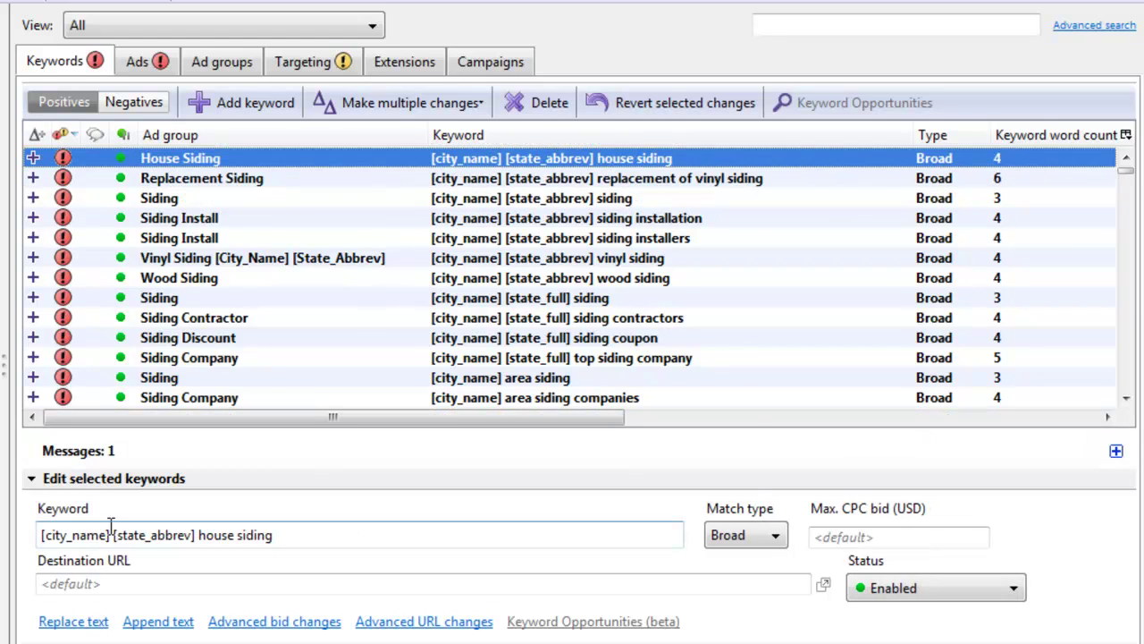
pyautogui.moveTo(111, 533); pyautogui.dragTo(55, 533)
pyautogui.click(52, 534)
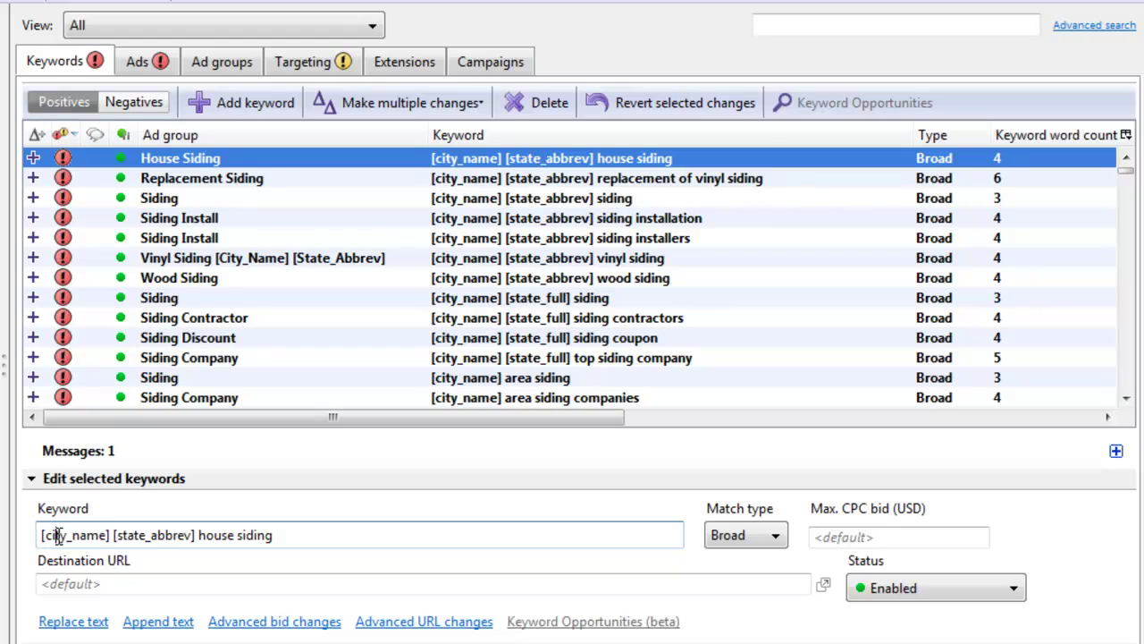
pyautogui.click(1116, 452)
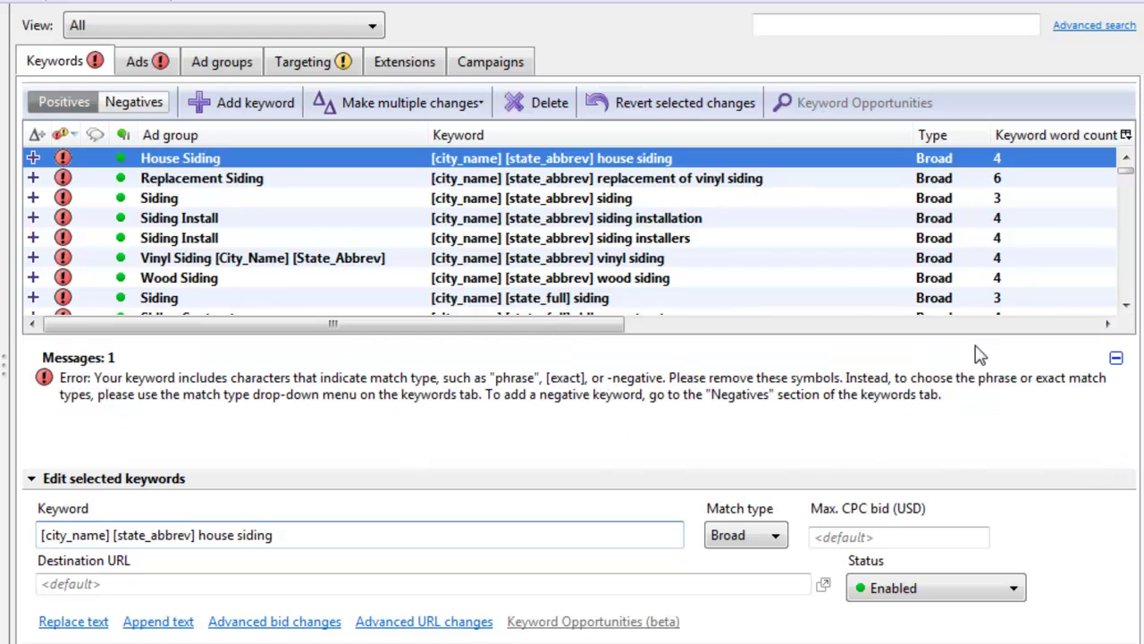
pyautogui.click(1117, 359)
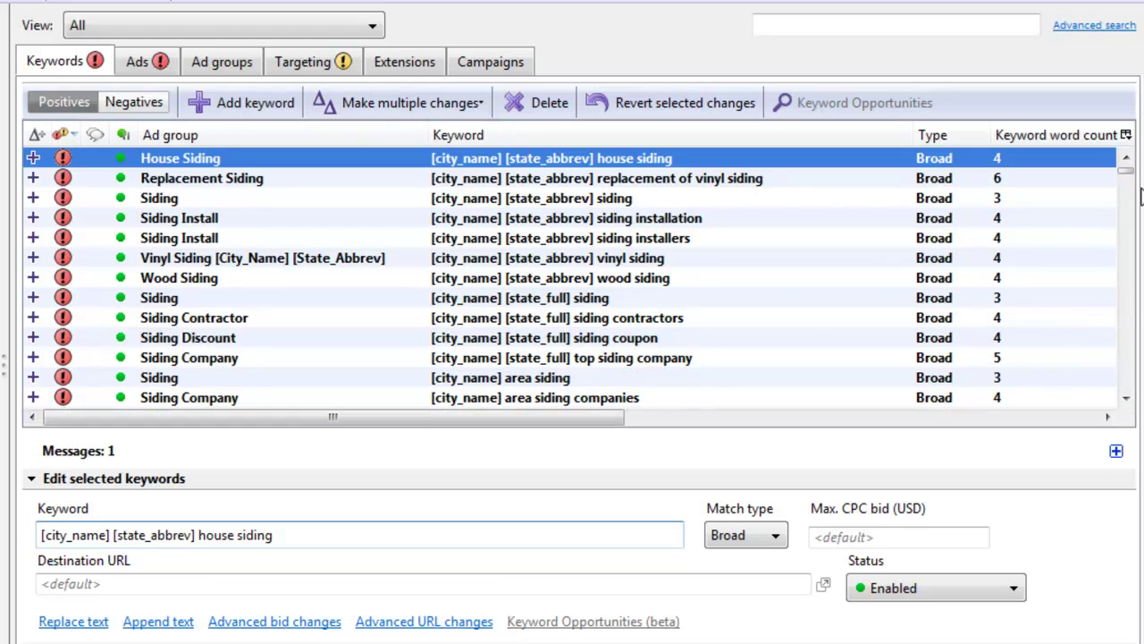
# - Select every keyword row in the list
pyautogui.moveTo(1126, 167); pyautogui.dragTo(807, 218)
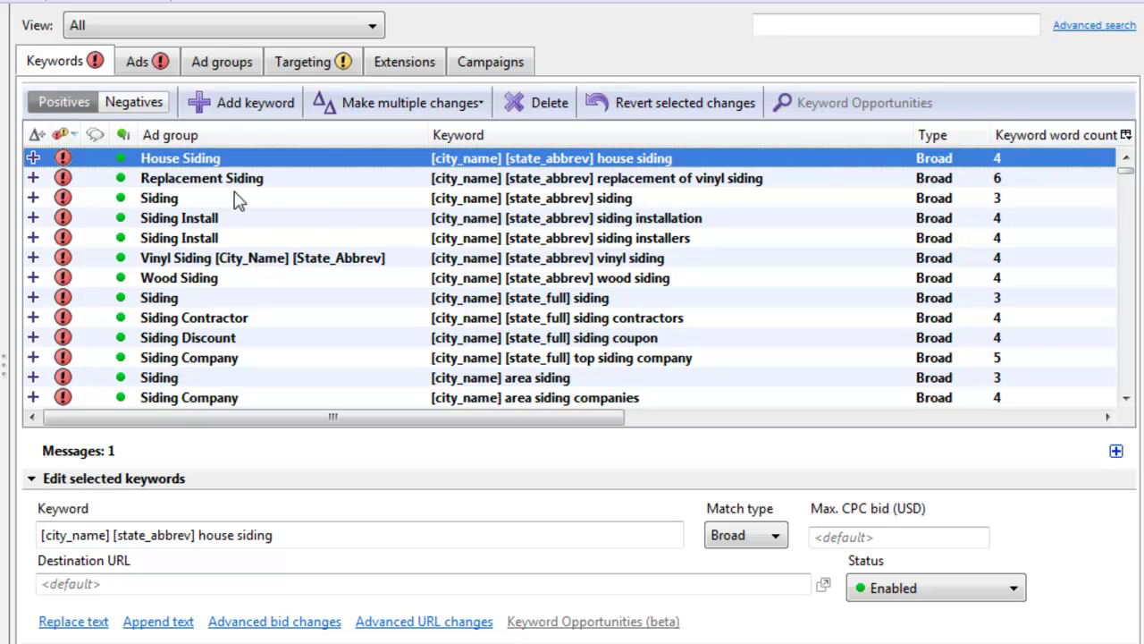
pyautogui.click(301, 258)
pyautogui.hotkey('ctrl', 'a')
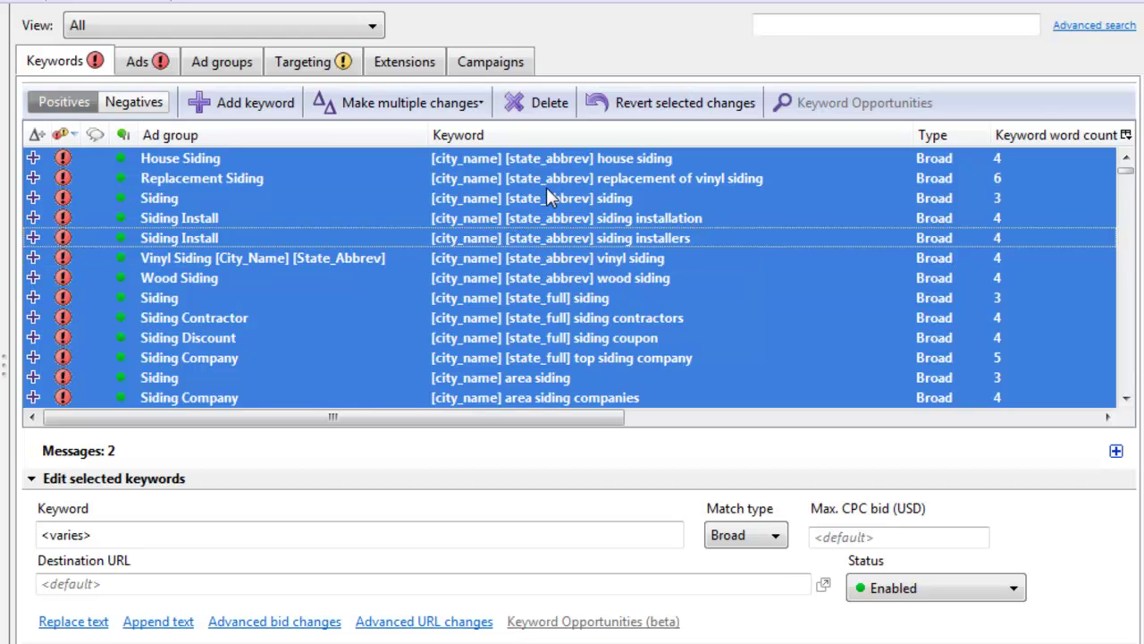
# - Replace [city_name] with seattle in the Keyword field of 162 keywords, duplication off
pyautogui.hotkey('ctrl', 'h')
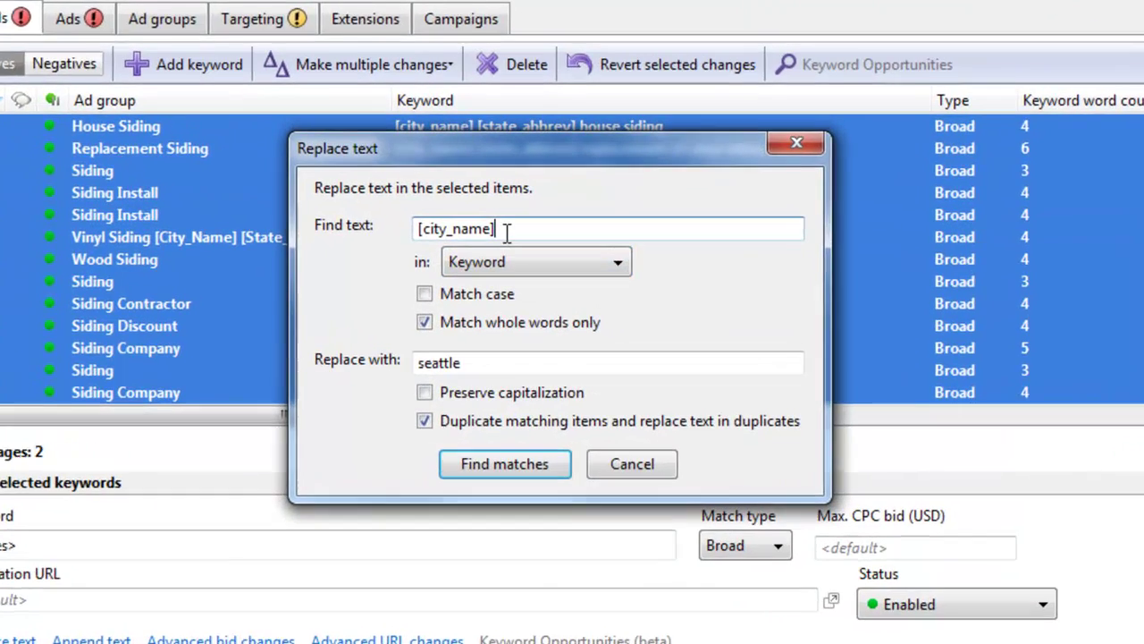
pyautogui.moveTo(523, 250); pyautogui.dragTo(428, 246)
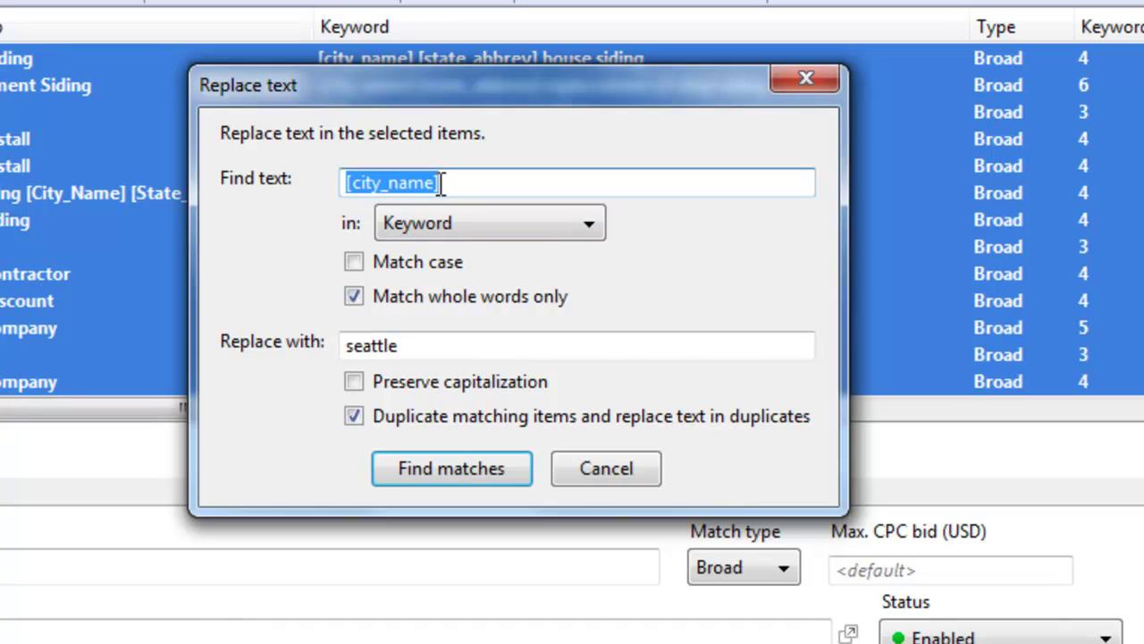
pyautogui.moveTo(510, 95); pyautogui.dragTo(478, 166)
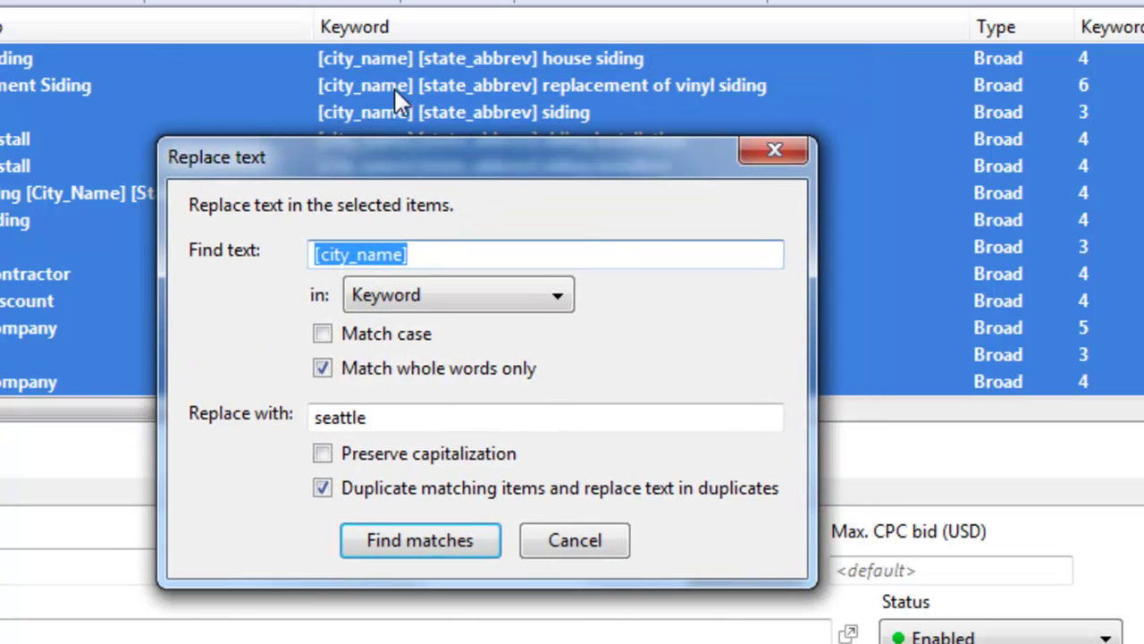
pyautogui.click(403, 294)
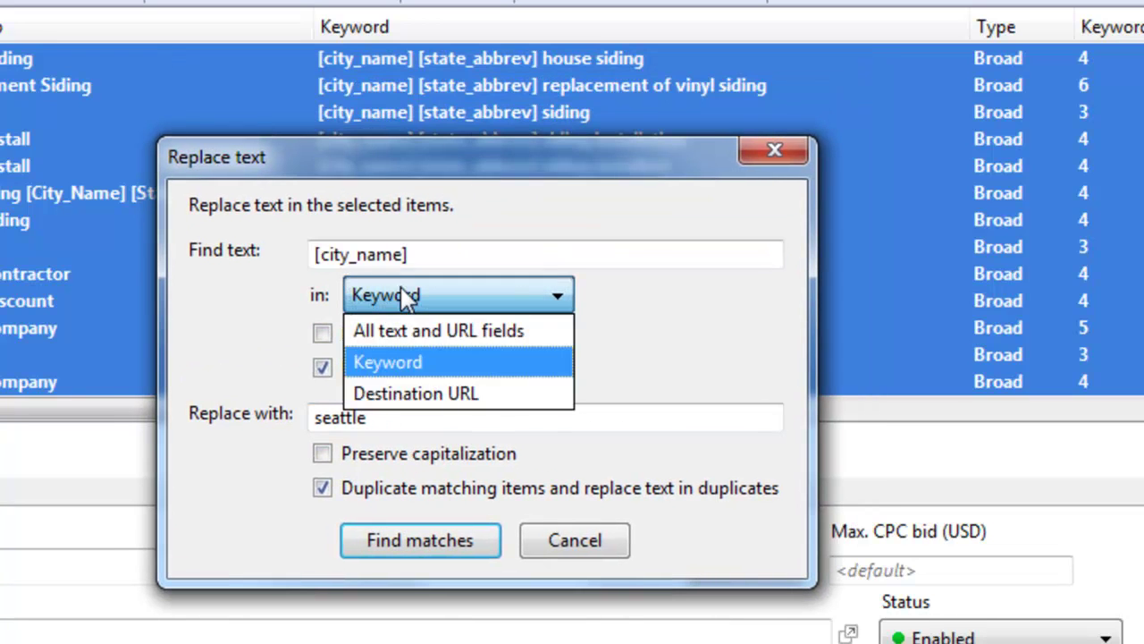
pyautogui.click(420, 361)
pyautogui.click(357, 487)
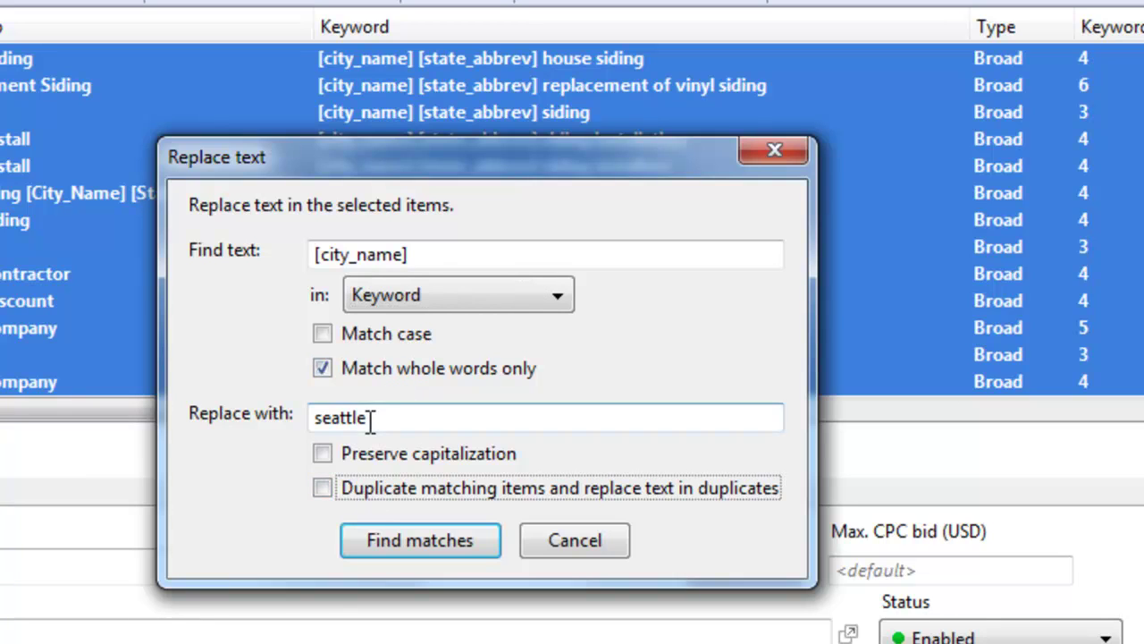
pyautogui.hotkey('shift', 'Tab')
pyautogui.hotkey('shift', 'Tab')
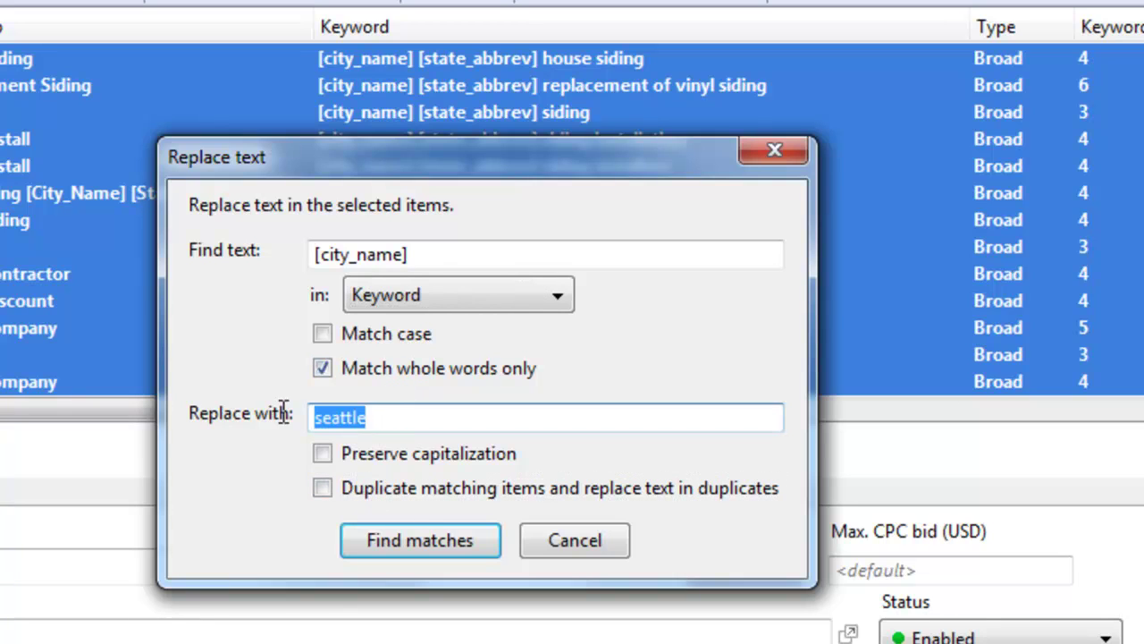
pyautogui.click(436, 542)
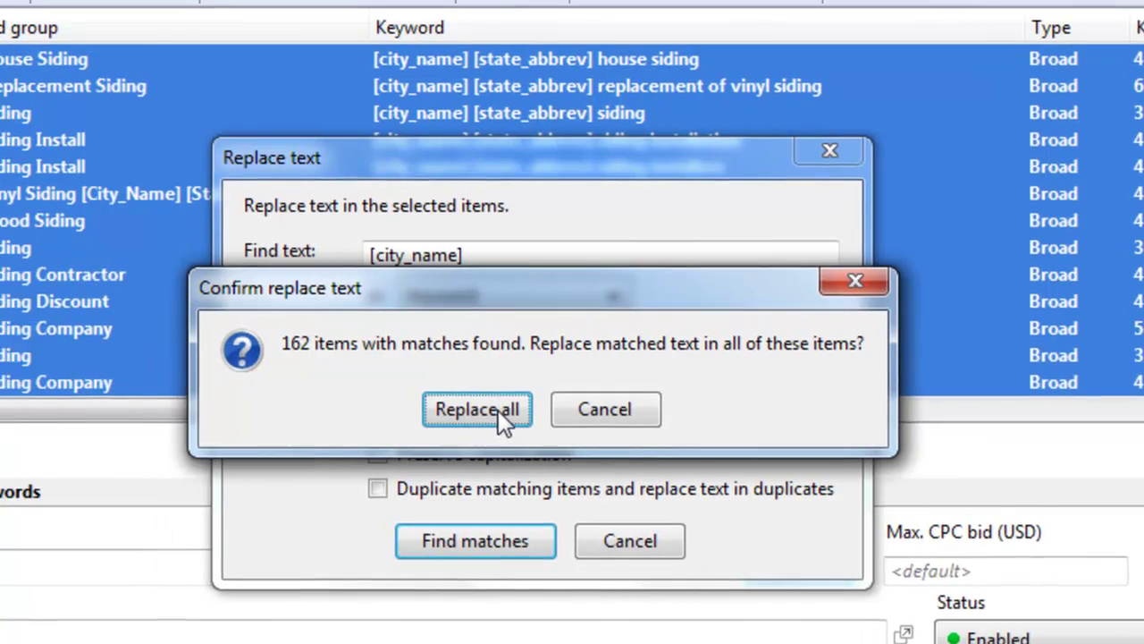
pyautogui.click(443, 412)
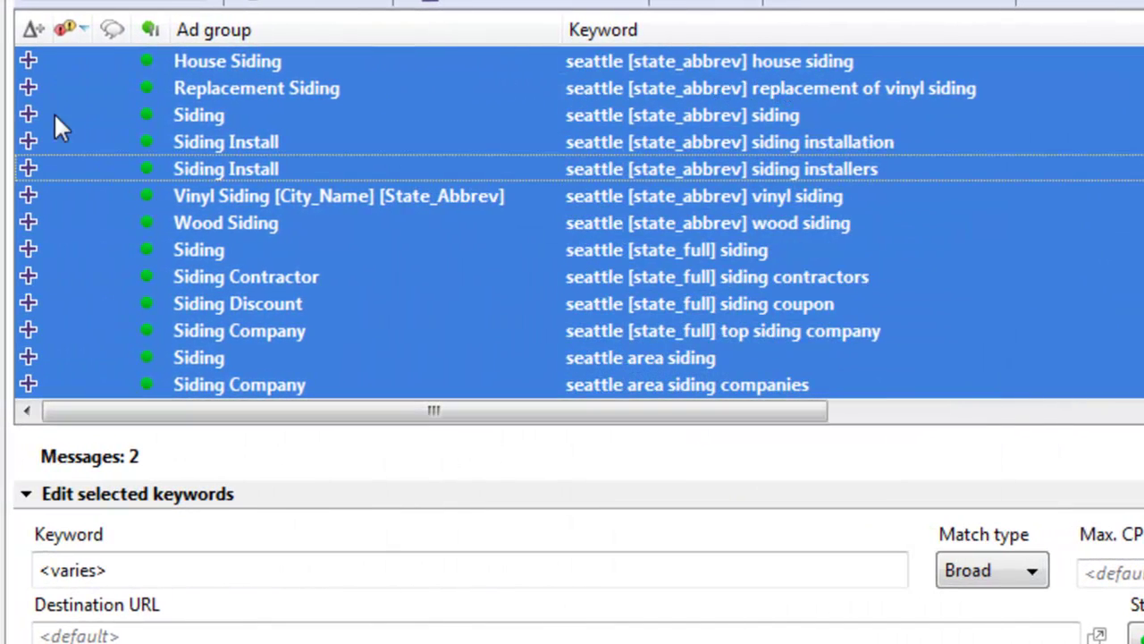
# - Replace [state_abbrev] with wa across all keywords, 97 matches
pyautogui.click(711, 65)
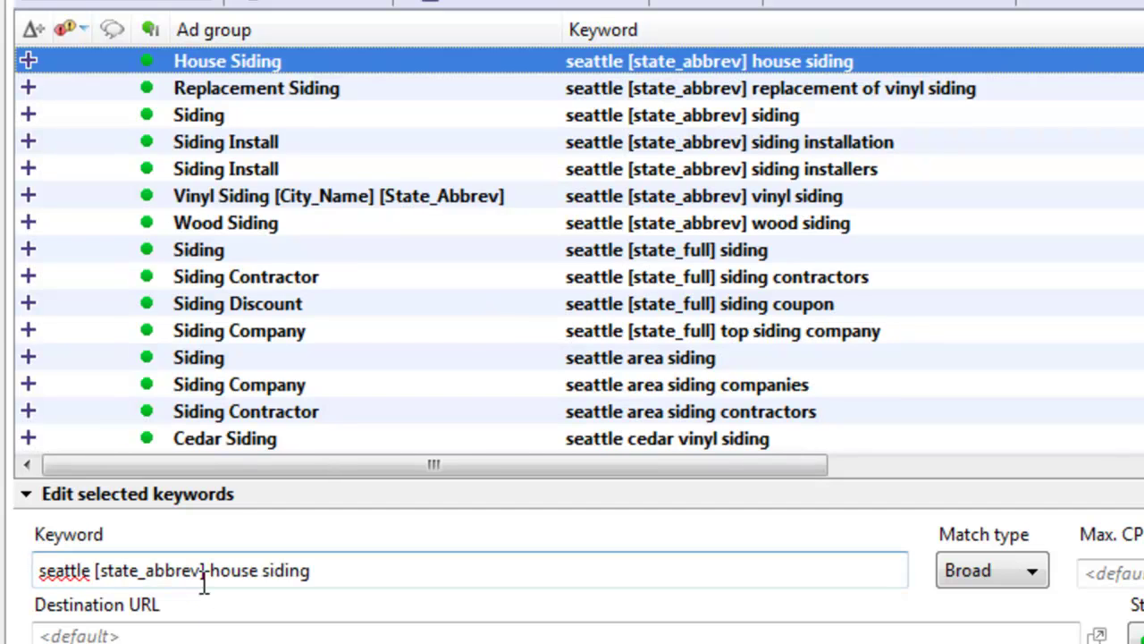
pyautogui.moveTo(205, 573); pyautogui.dragTo(95, 582)
pyautogui.hotkey('ctrl', 'c')
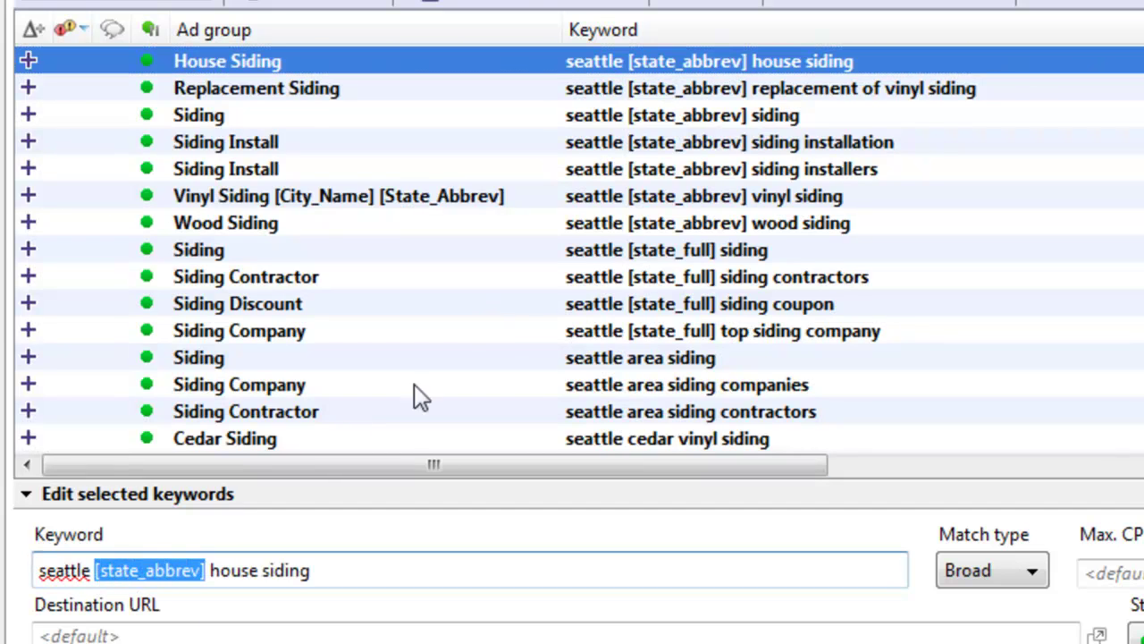
pyautogui.click(559, 281)
pyautogui.hotkey('ctrl', 'a')
pyautogui.hotkey('ctrl', 'h')
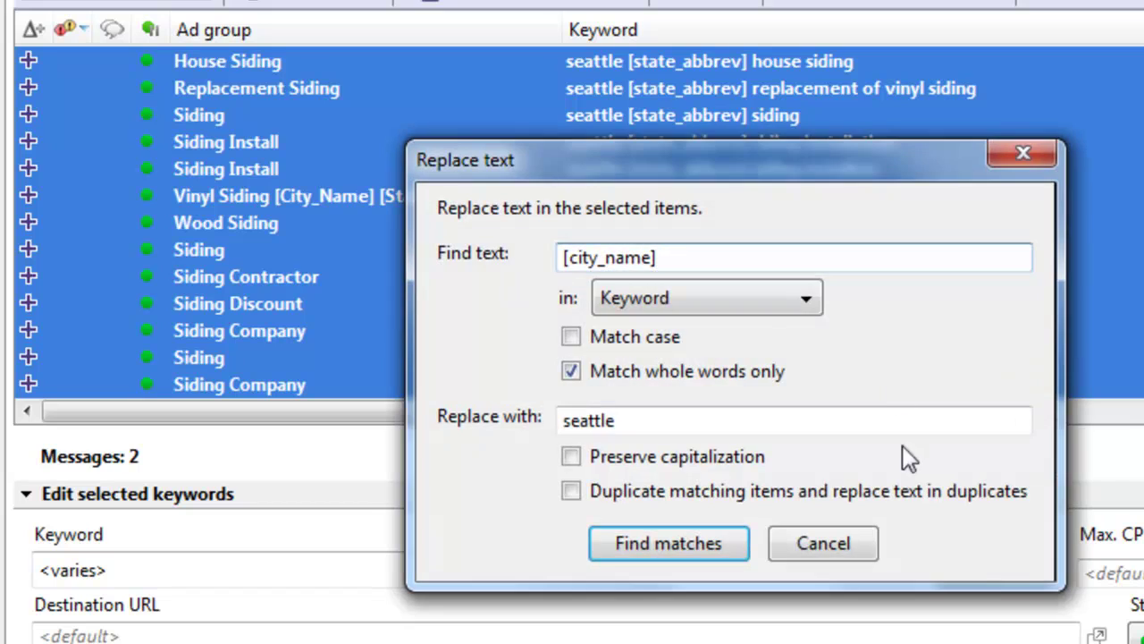
pyautogui.moveTo(712, 265); pyautogui.dragTo(561, 258)
pyautogui.hotkey('ctrl', 'v')
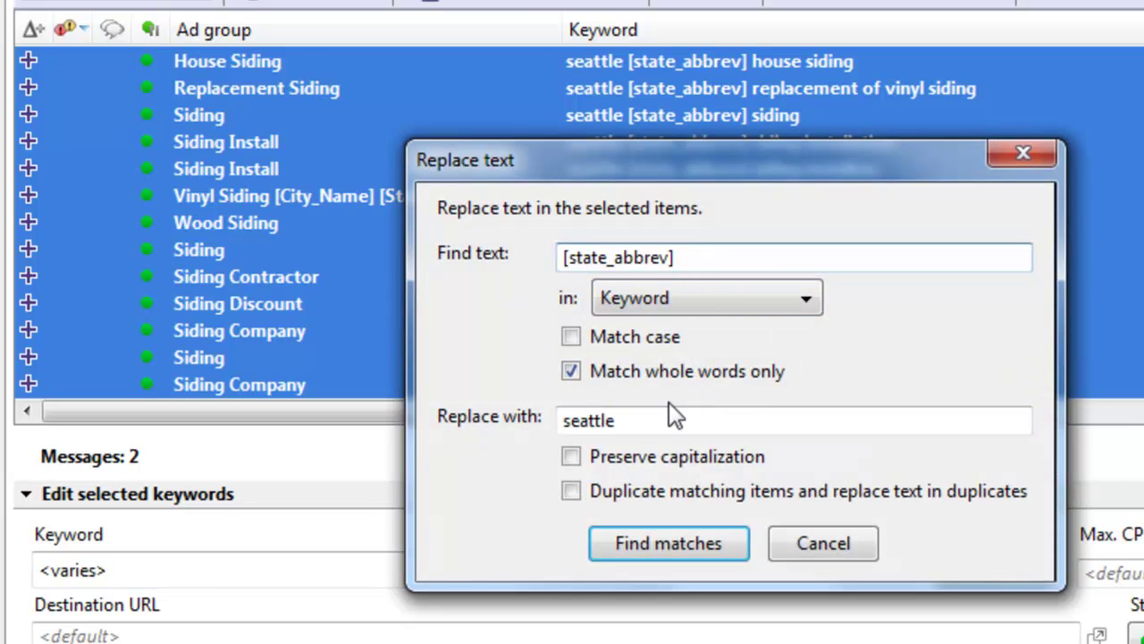
pyautogui.moveTo(669, 419); pyautogui.dragTo(468, 419)
pyautogui.write('wa')
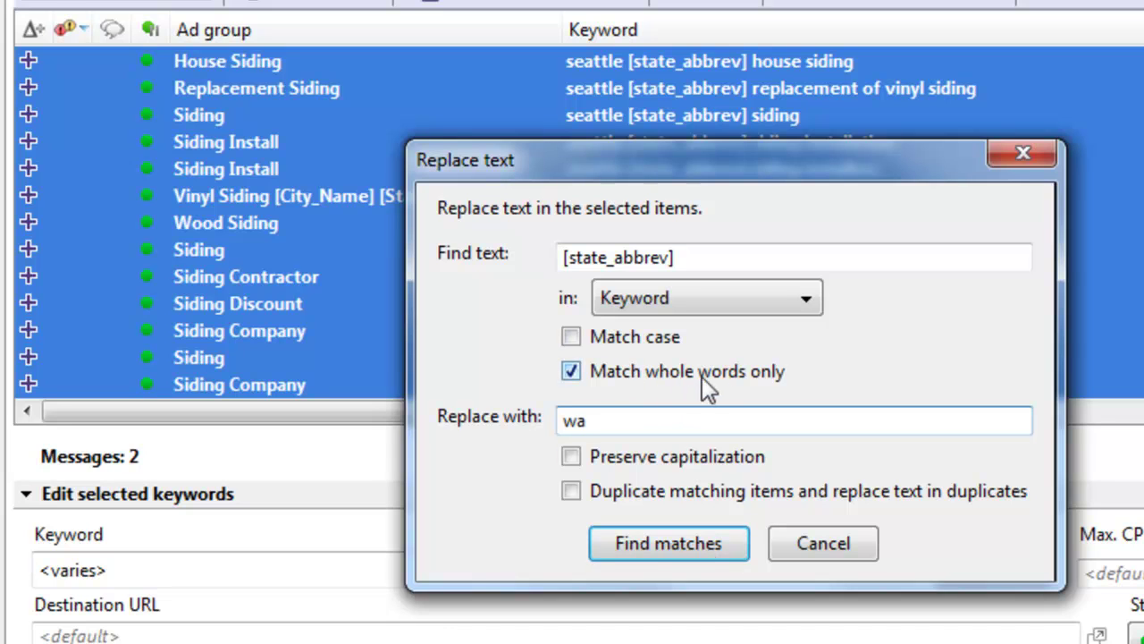
pyautogui.click(669, 543)
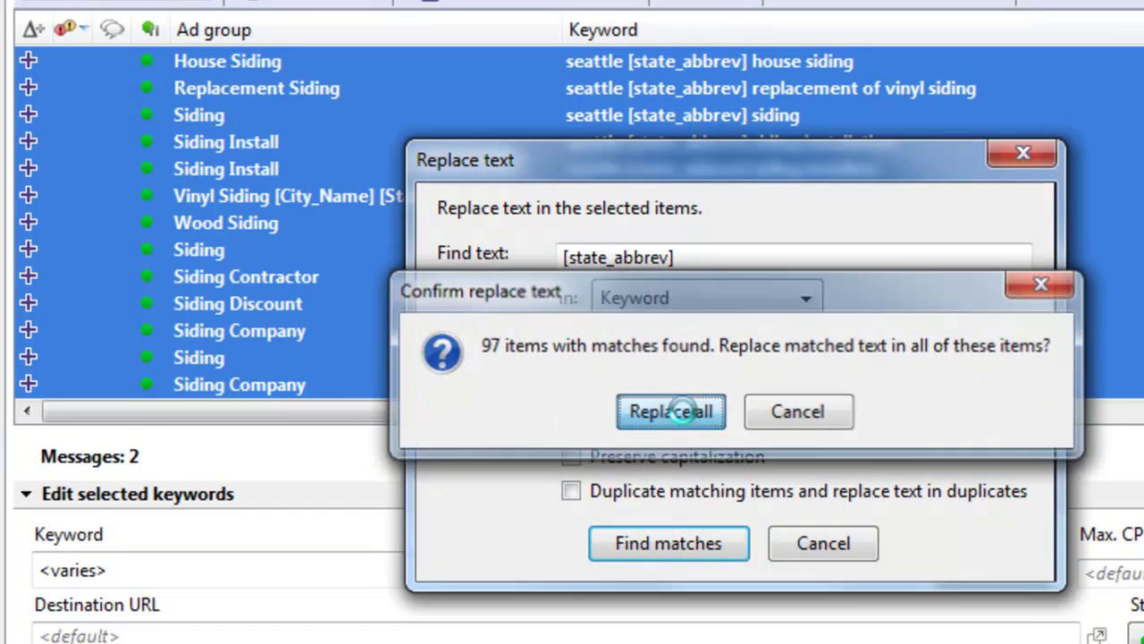
pyautogui.click(672, 411)
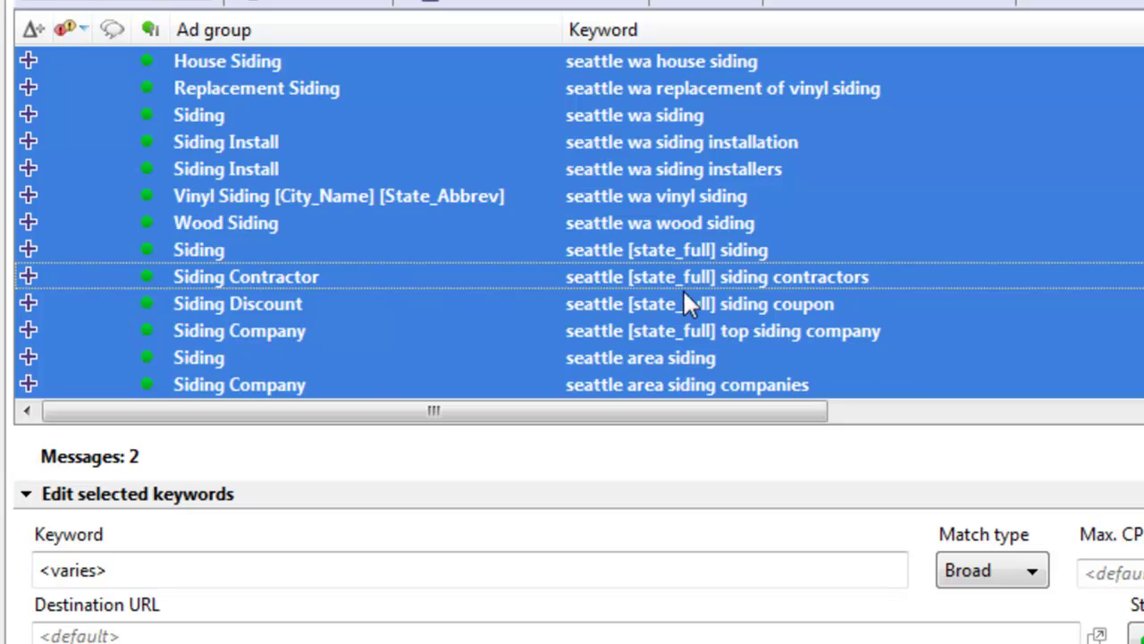
# - Replace [state_full] with washington across all keywords, 88 matches
pyautogui.click(683, 249)
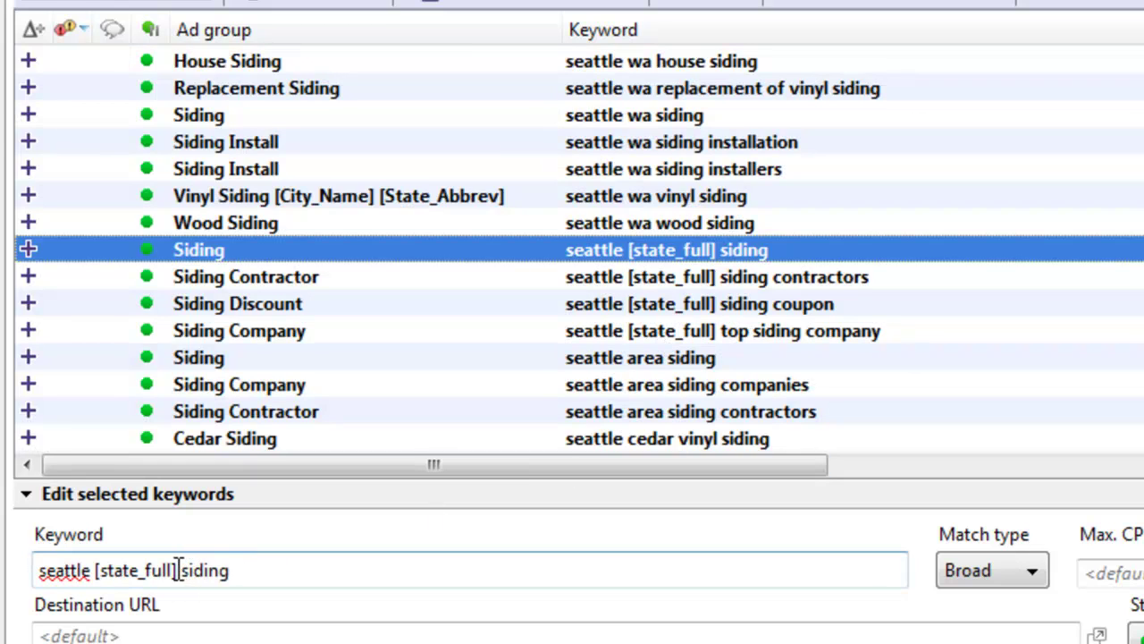
pyautogui.moveTo(176, 570); pyautogui.dragTo(97, 577)
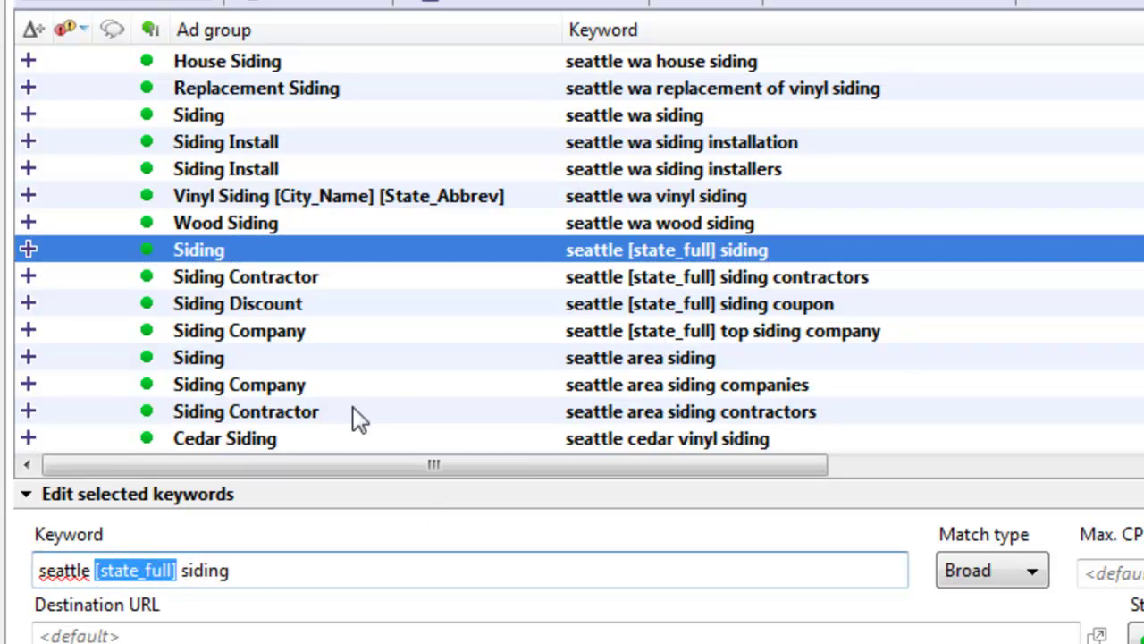
pyautogui.click(388, 385)
pyautogui.hotkey('ctrl', 'a')
pyautogui.hotkey('ctrl', 'h')
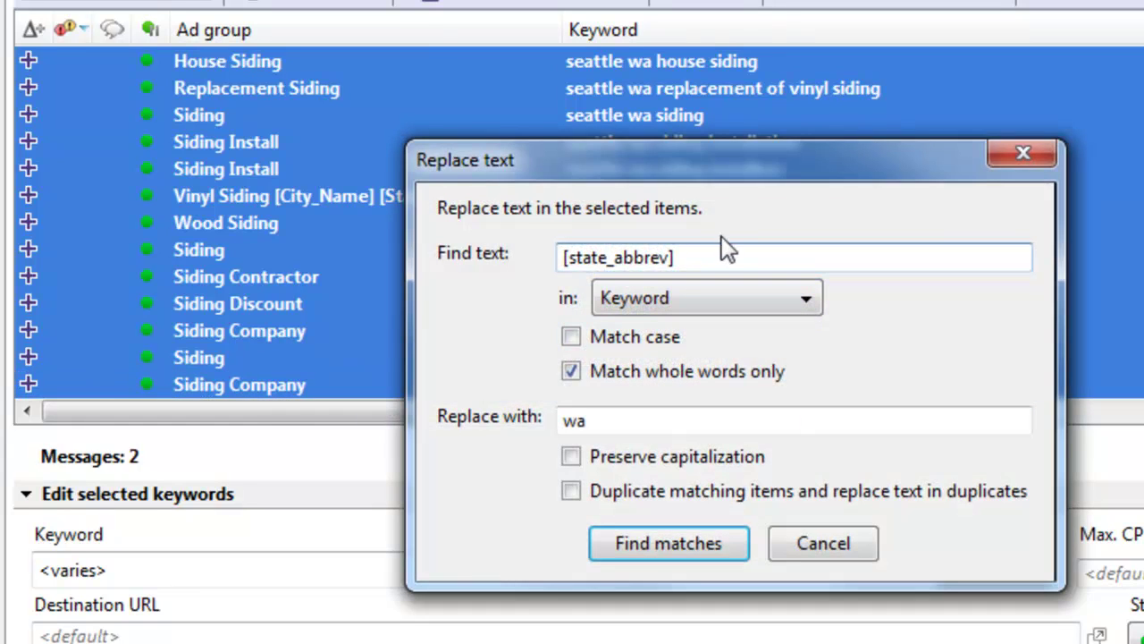
pyautogui.moveTo(723, 251); pyautogui.dragTo(512, 247)
pyautogui.write('[state_full]')
pyautogui.doubleClick(636, 417)
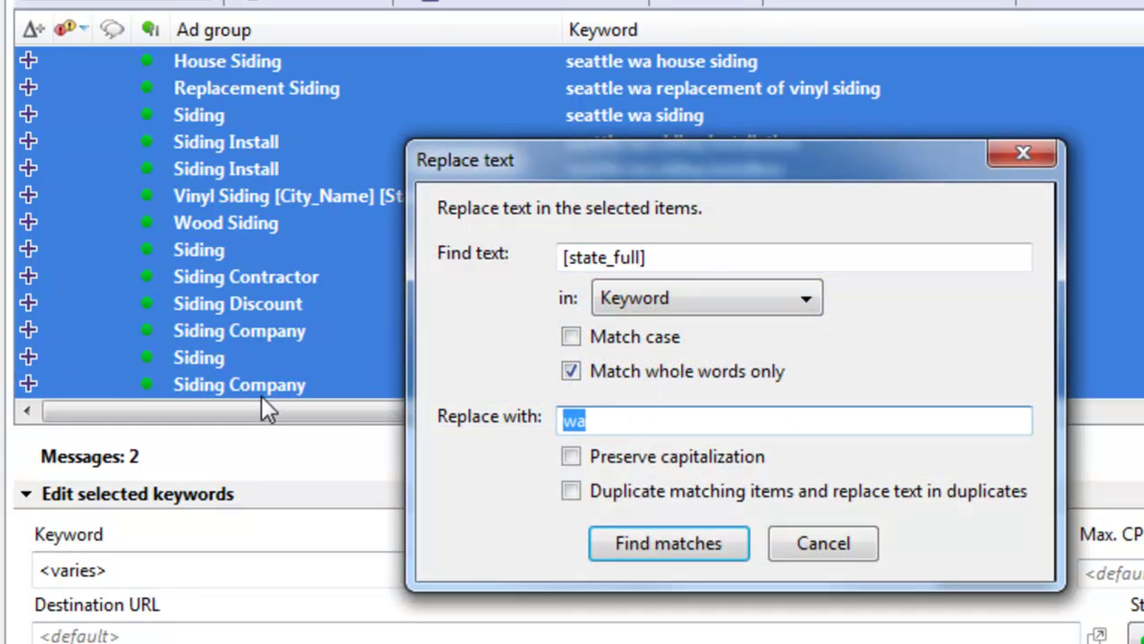
pyautogui.write('washington')
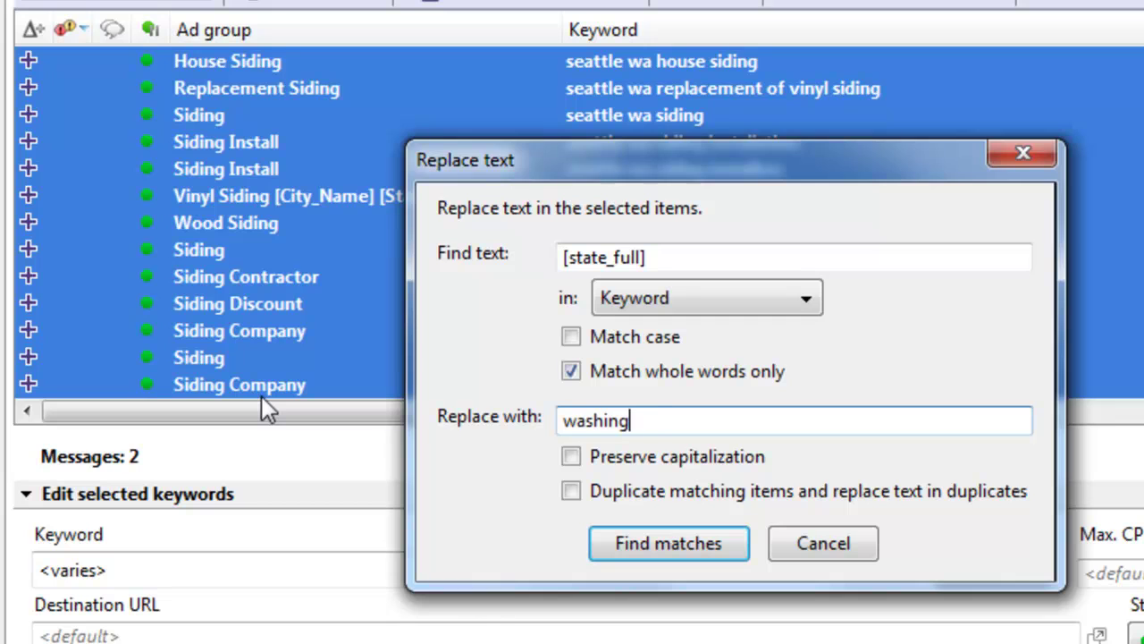
pyautogui.click(720, 544)
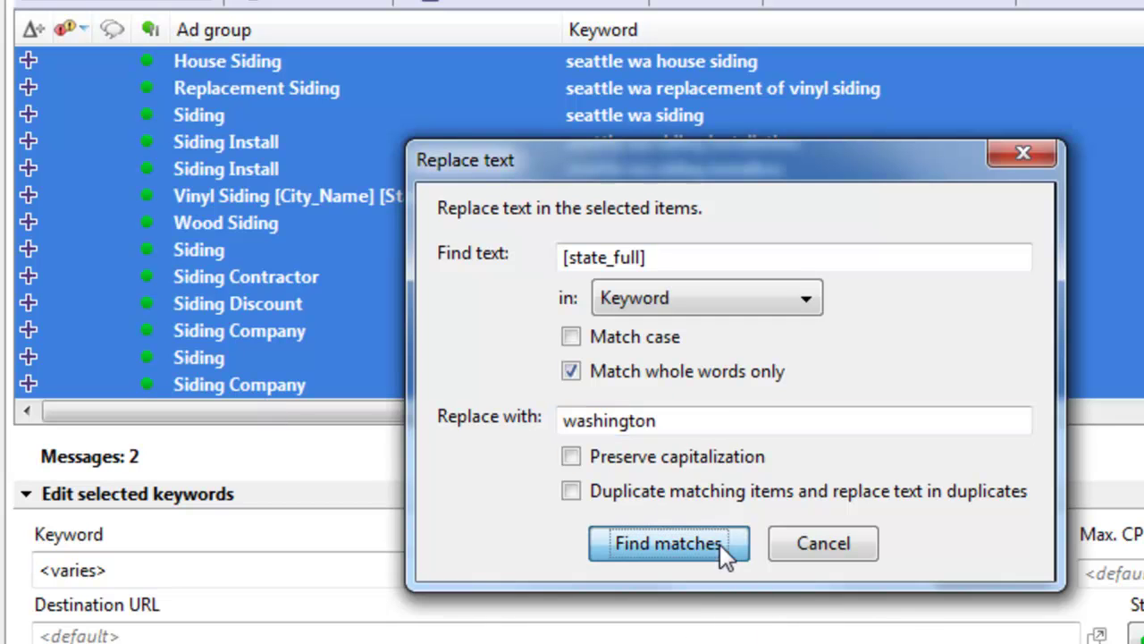
pyautogui.click(695, 400)
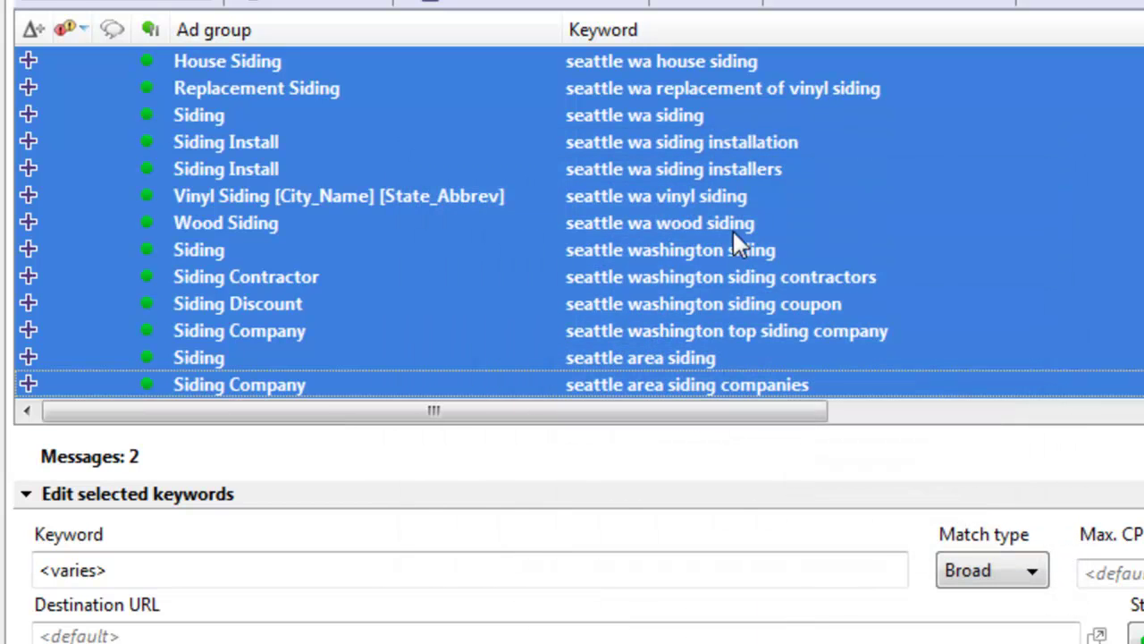
pyautogui.click(659, 197)
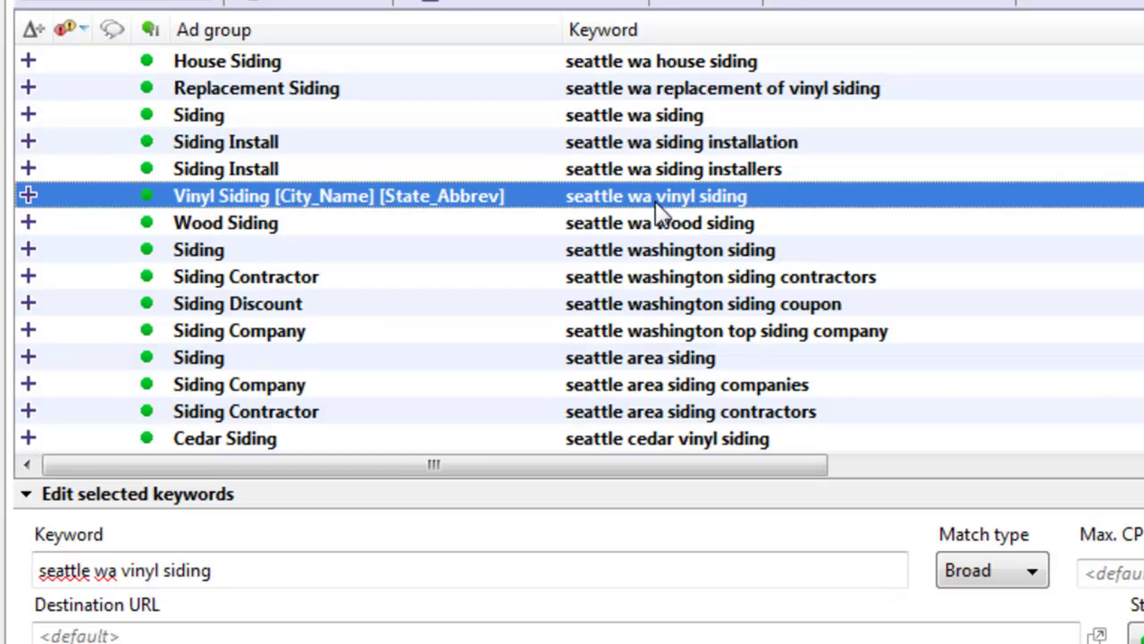
pyautogui.hotkey('ctrl', 'a')
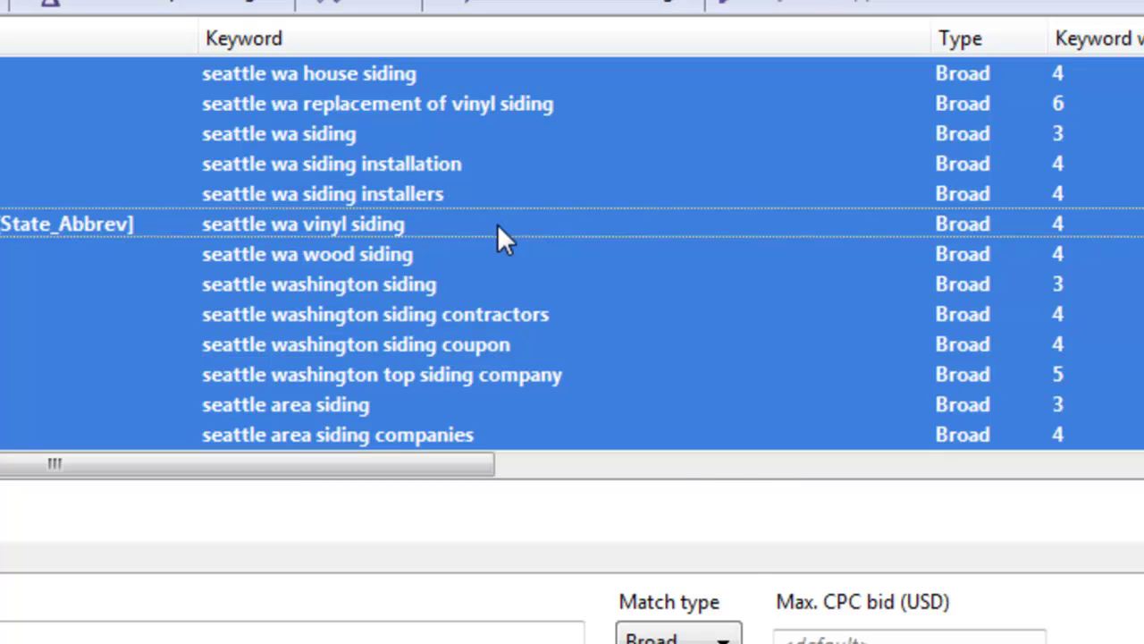
# - Set Replace text to find seattle, replace with tacoma, with Duplicate matching items on
pyautogui.hotkey('ctrl', 'h')
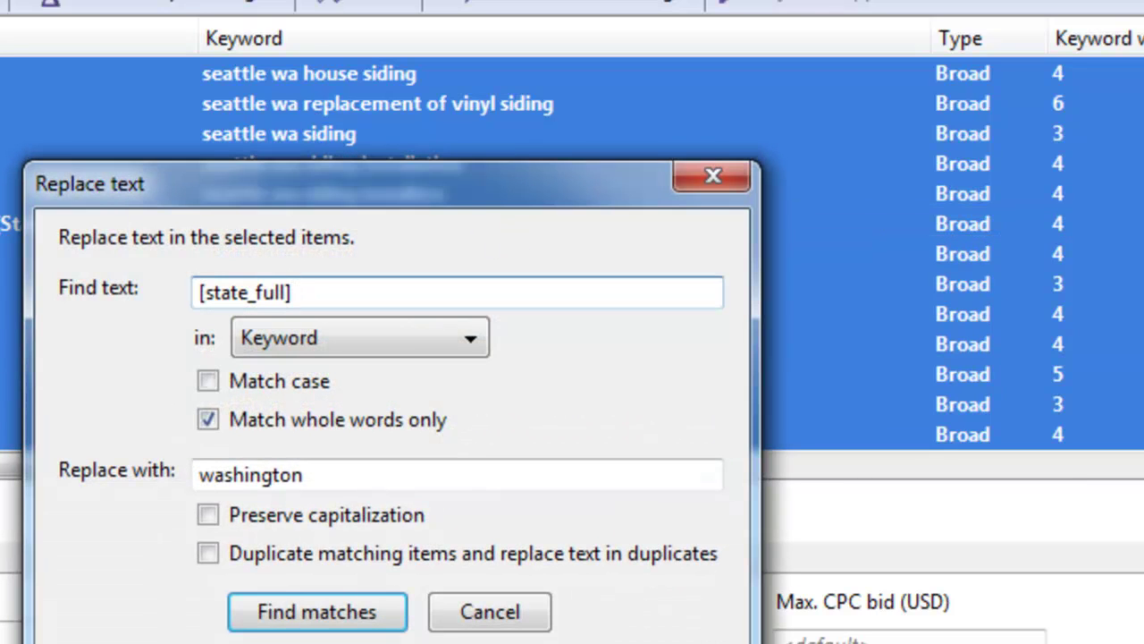
pyautogui.moveTo(325, 293); pyautogui.dragTo(73, 291)
pyautogui.write('se')
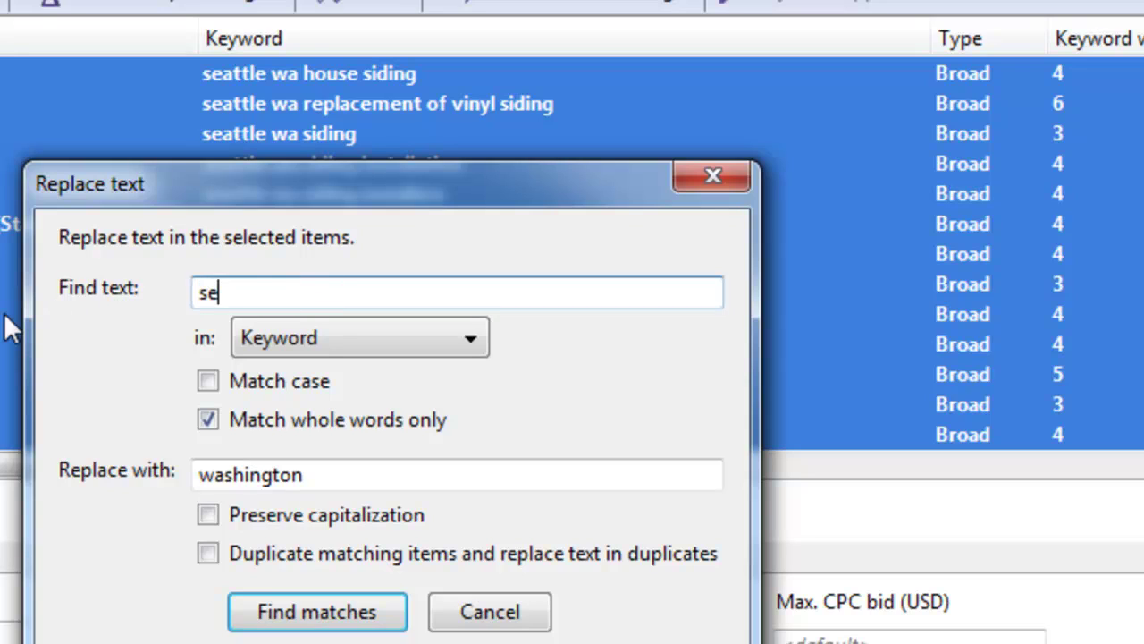
pyautogui.write('attle')
pyautogui.press('Tab')
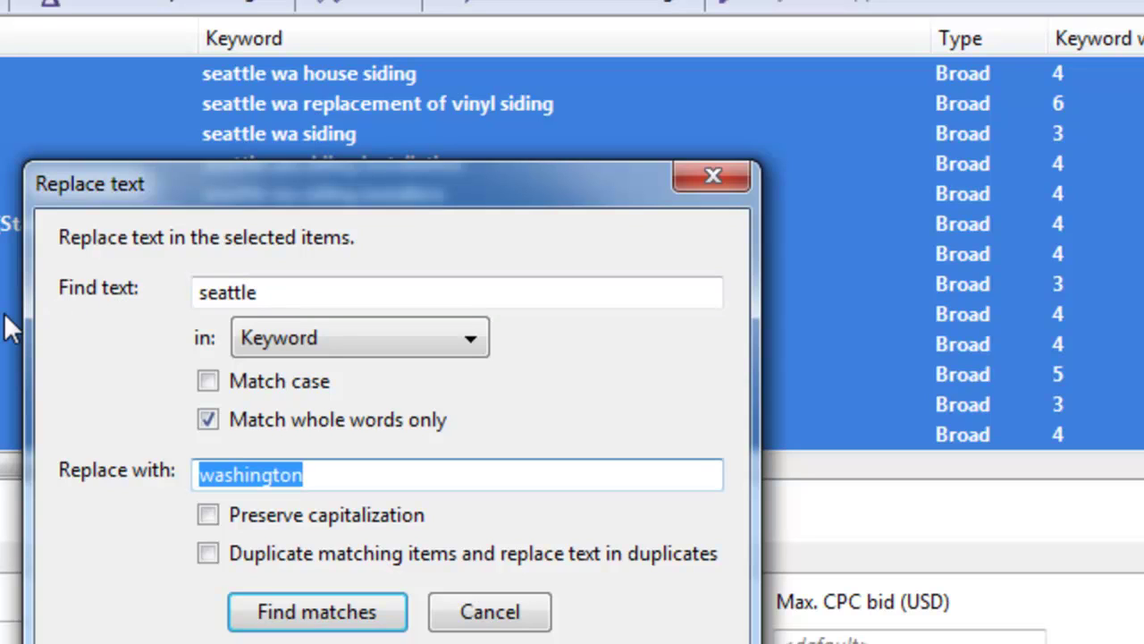
pyautogui.press('BackSpace')
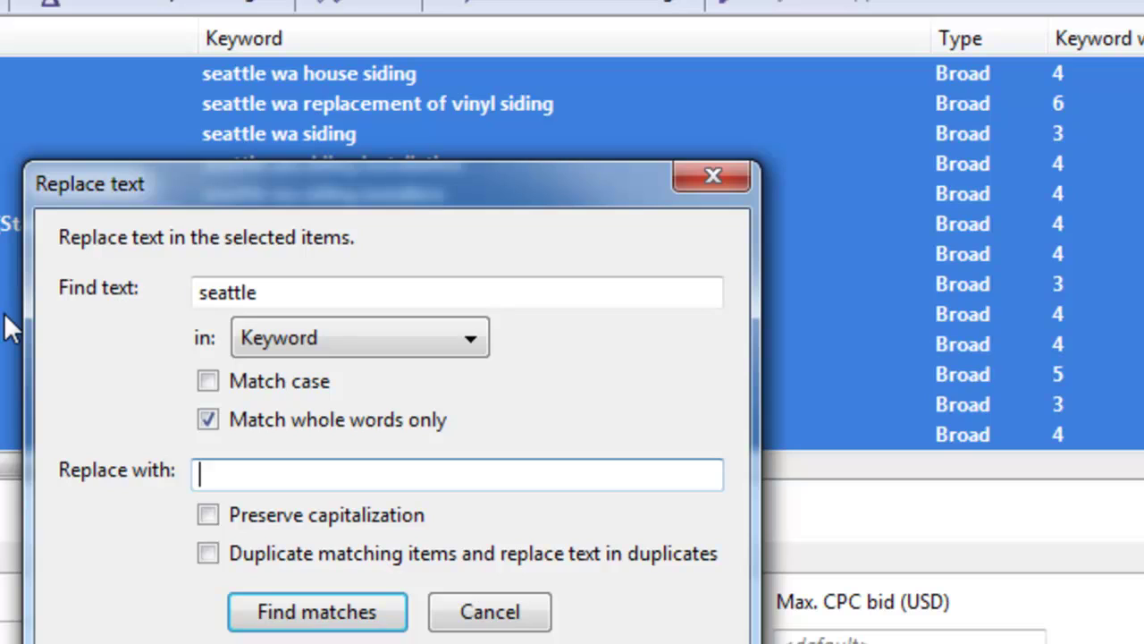
pyautogui.write('tacoma')
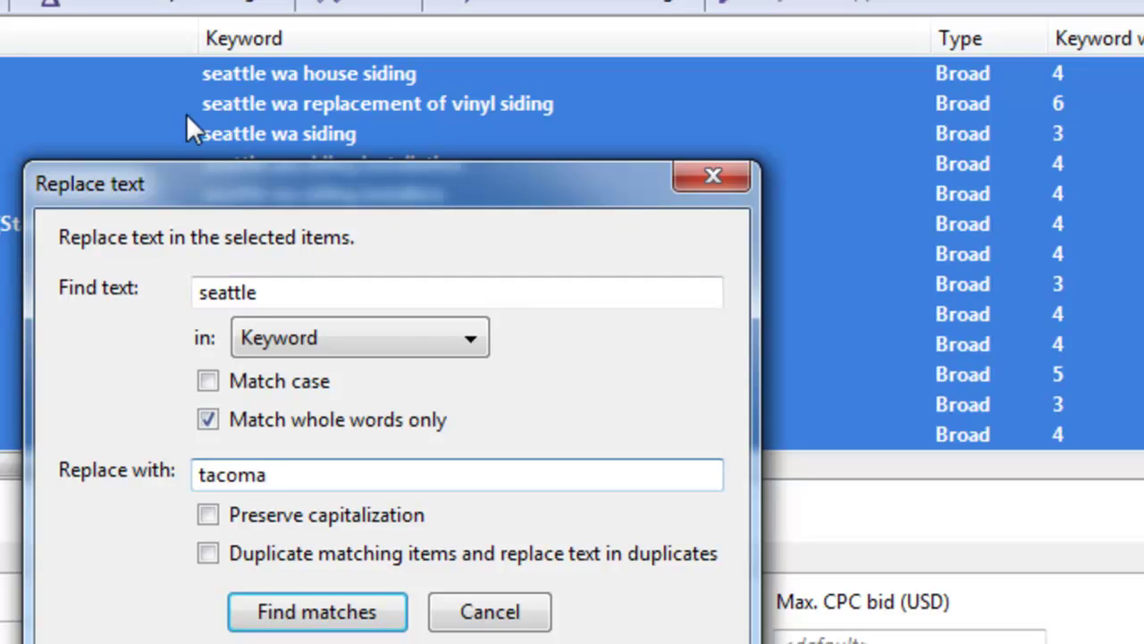
pyautogui.moveTo(382, 194); pyautogui.dragTo(465, 193)
pyautogui.click(303, 558)
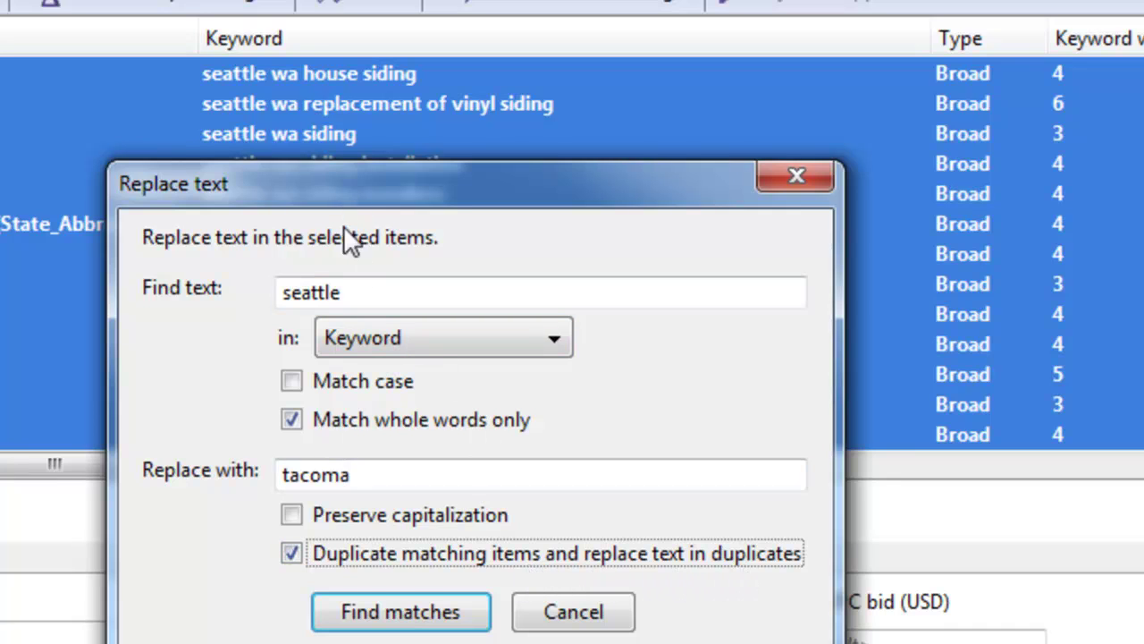
pyautogui.moveTo(349, 198); pyautogui.dragTo(658, 111)
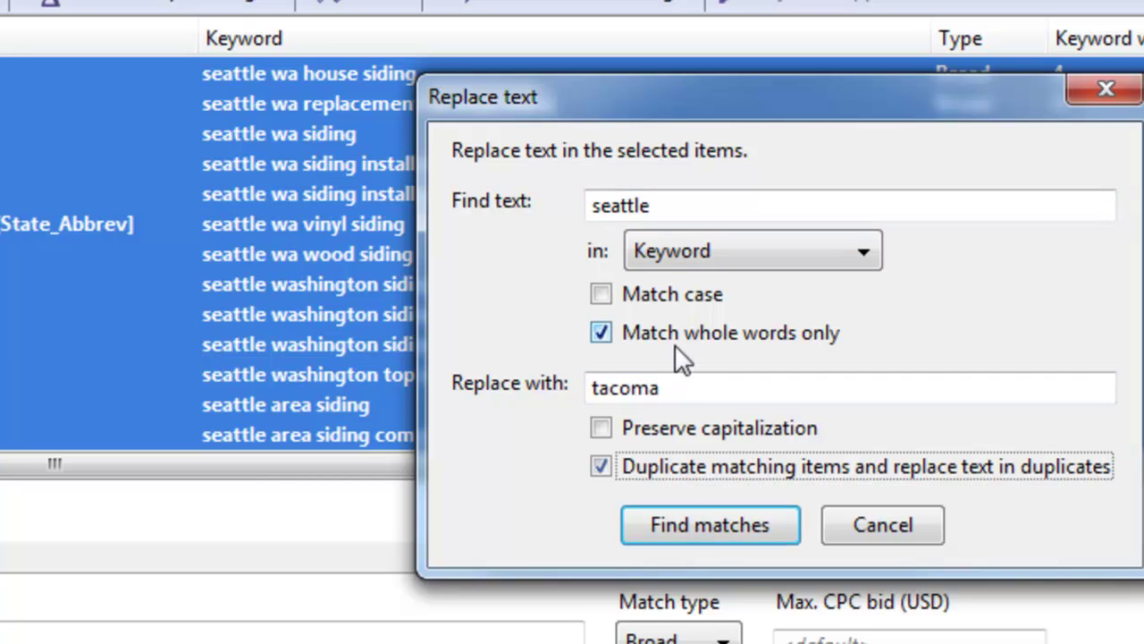
# - Create tacoma duplicates of the 162 seattle keywords, selecting the new items
pyautogui.click(693, 526)
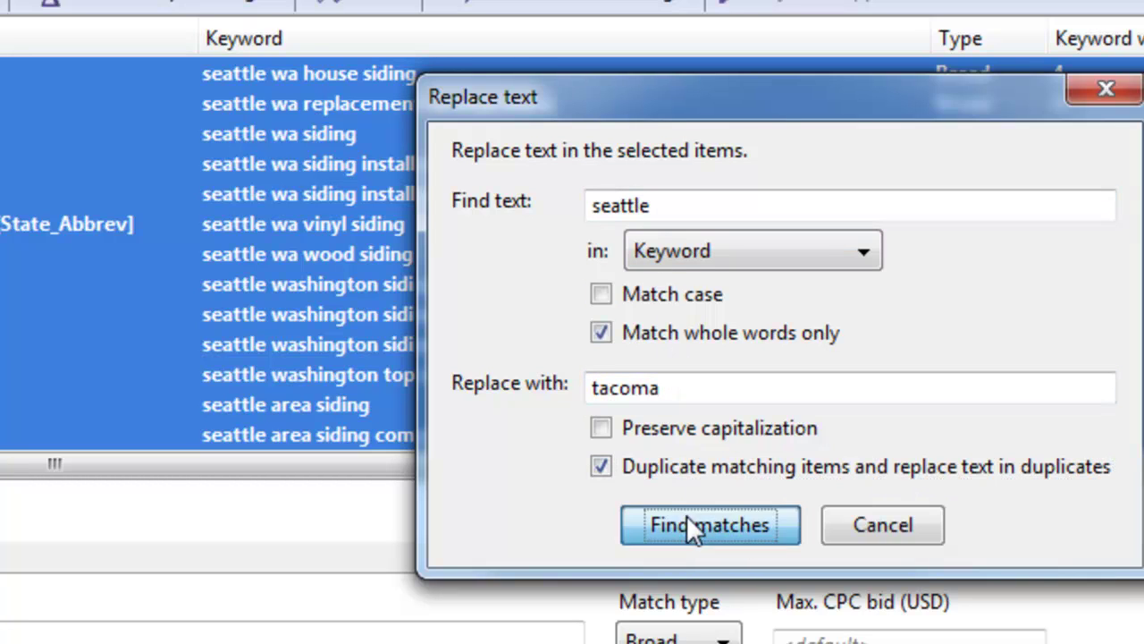
pyautogui.moveTo(693, 218); pyautogui.dragTo(520, 136)
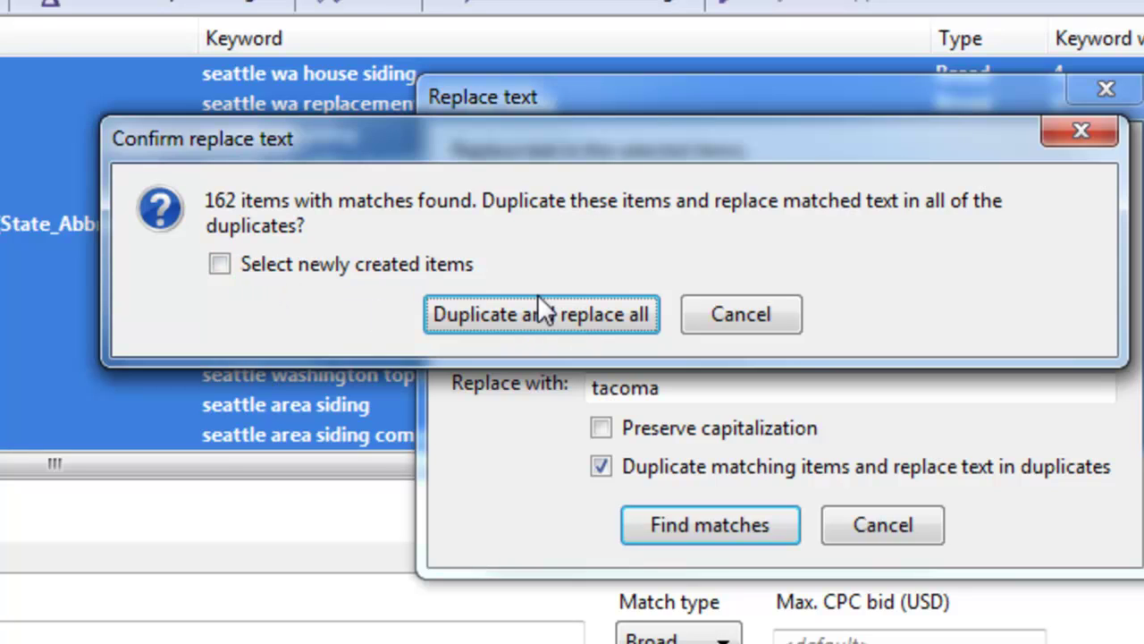
pyautogui.click(219, 263)
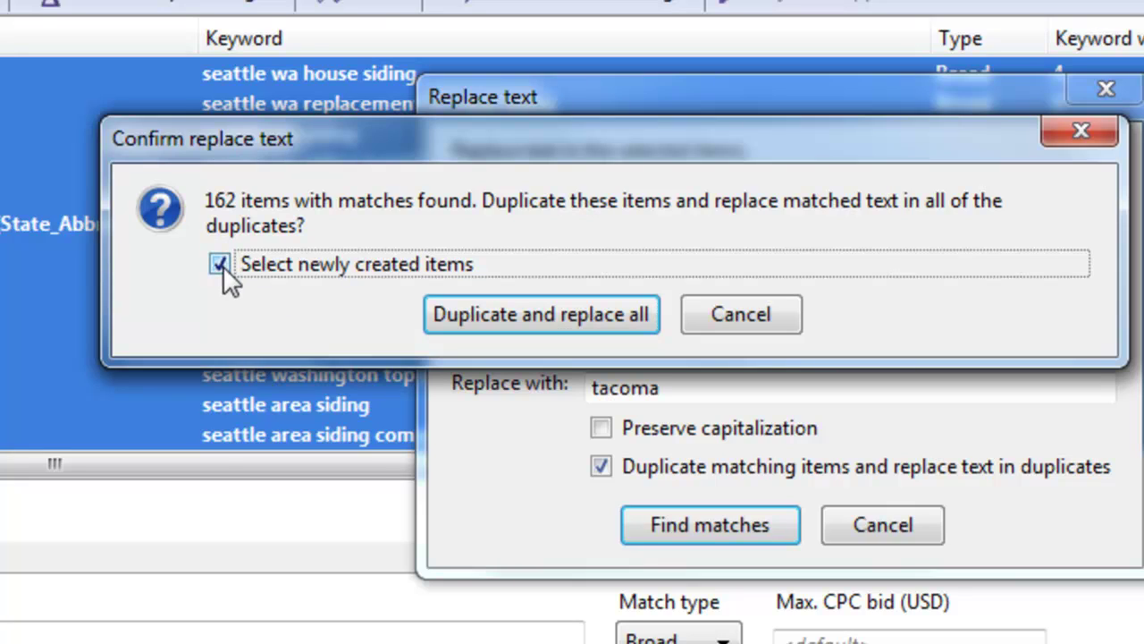
pyautogui.click(566, 318)
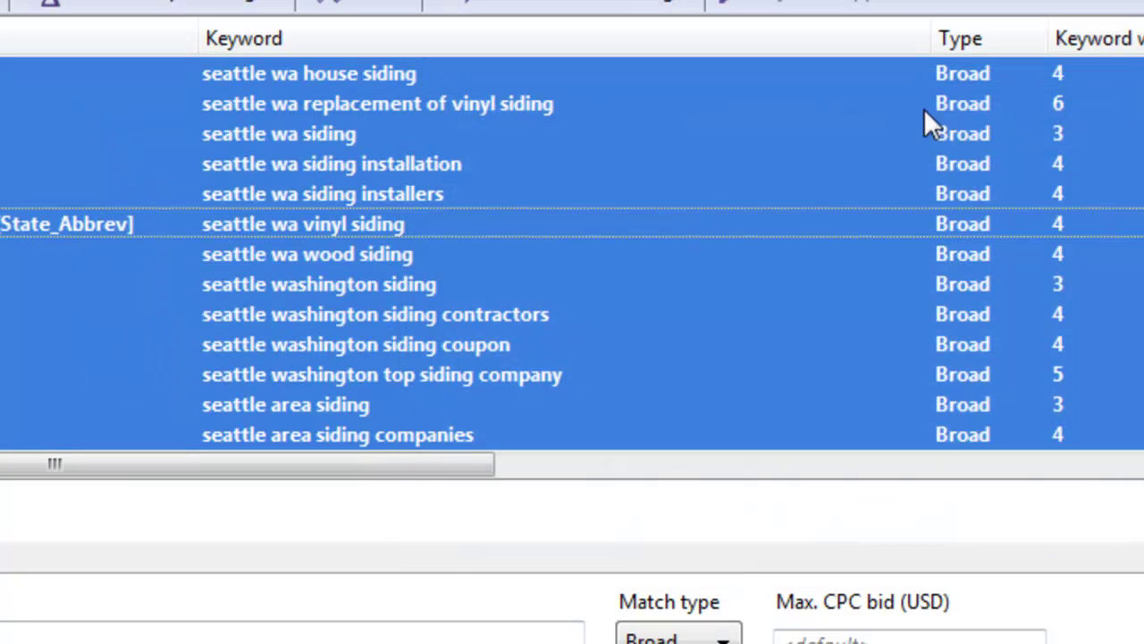
# - Review the tacoma keyword duplicates, select every keyword, and bring back the Replace text settings
pyautogui.moveTo(1107, 259); pyautogui.dragTo(1115, 380)
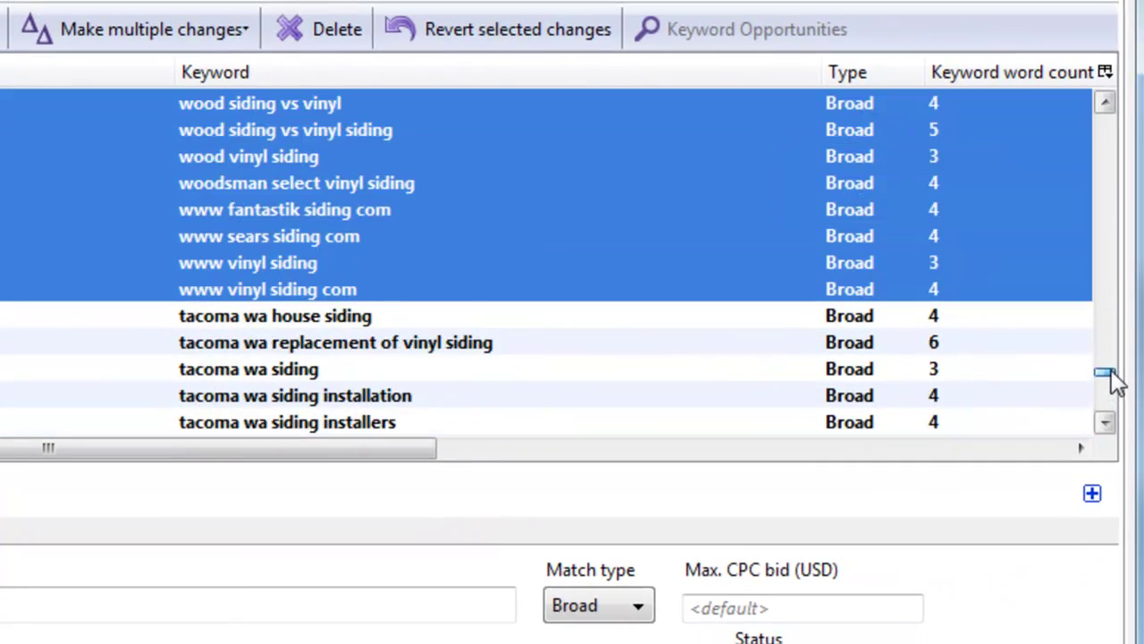
pyautogui.scroll(-2, 295, 337)
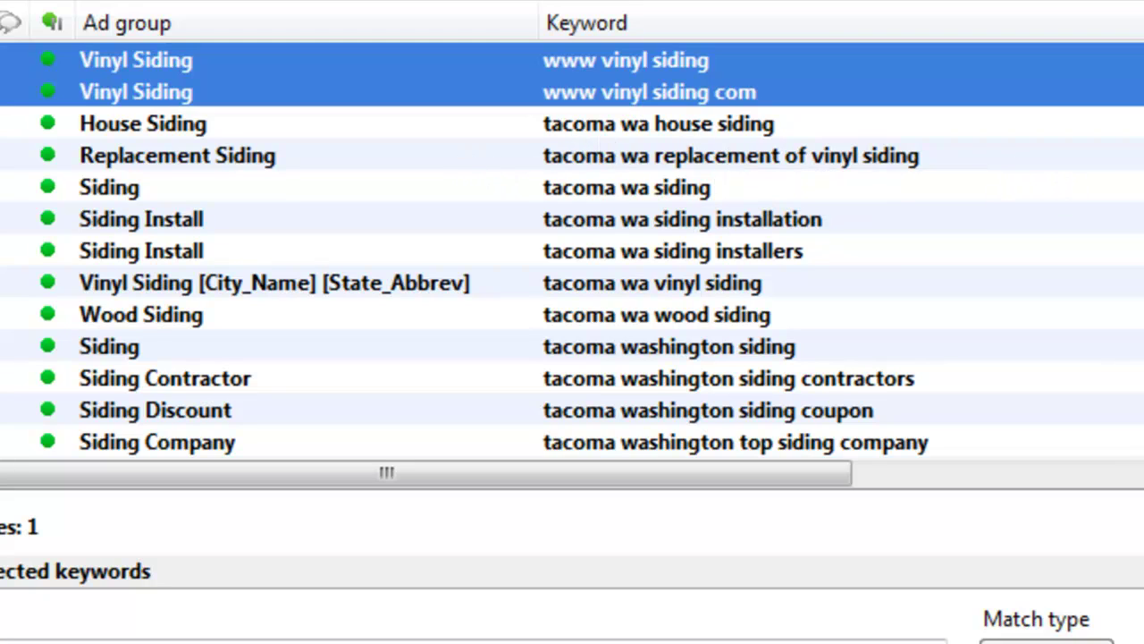
pyautogui.hotkey('shift', 'End')
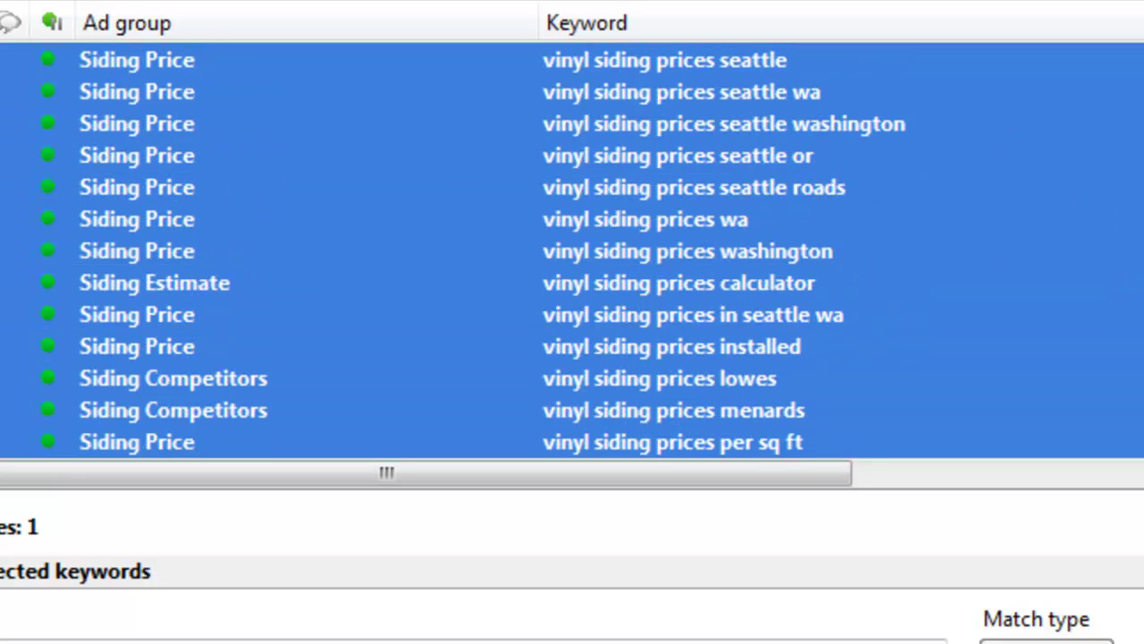
pyautogui.scroll(10, 572, 250)
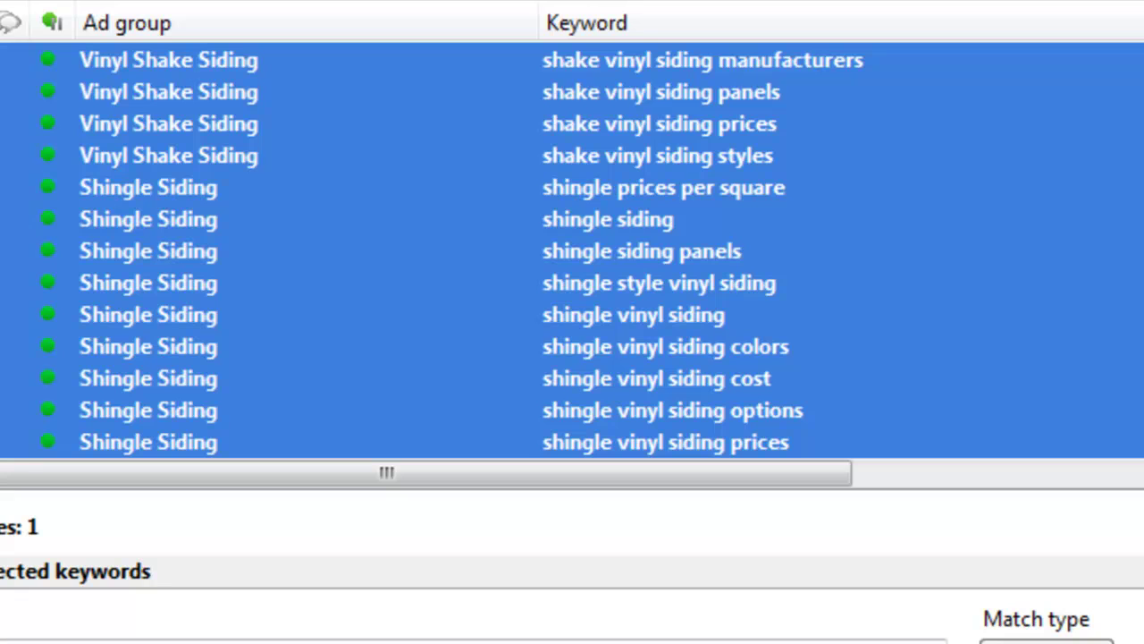
pyautogui.hotkey('ctrl', 'h')
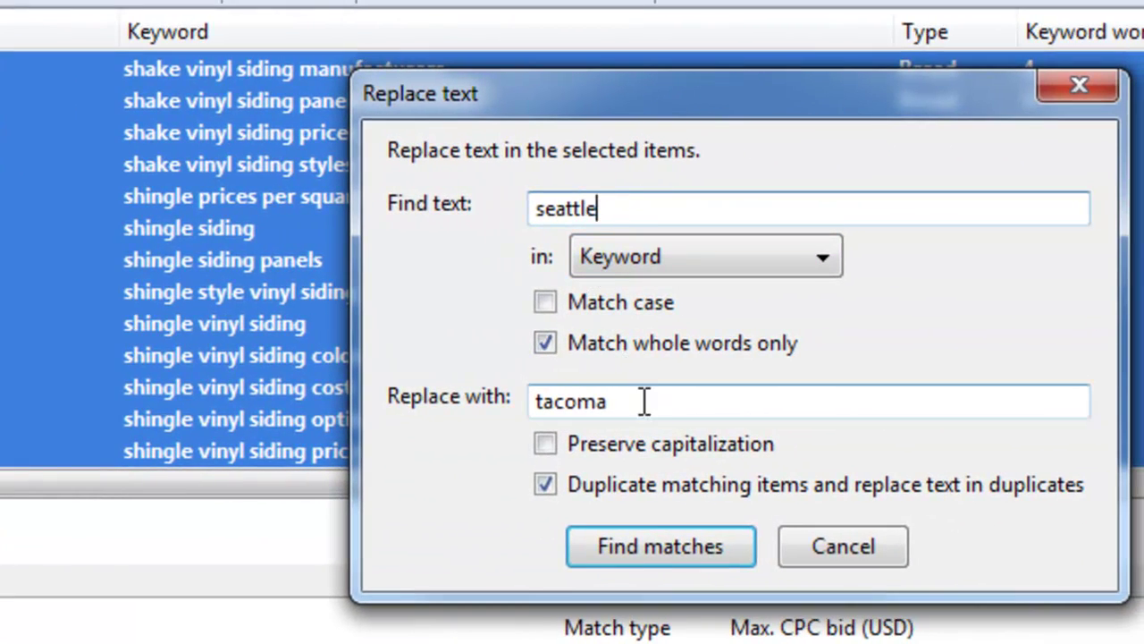
# - Duplicate all seattle matches as puyallup keywords, keeping new items selected, then review the list
pyautogui.moveTo(644, 402); pyautogui.dragTo(343, 403)
pyautogui.write('puyallup')
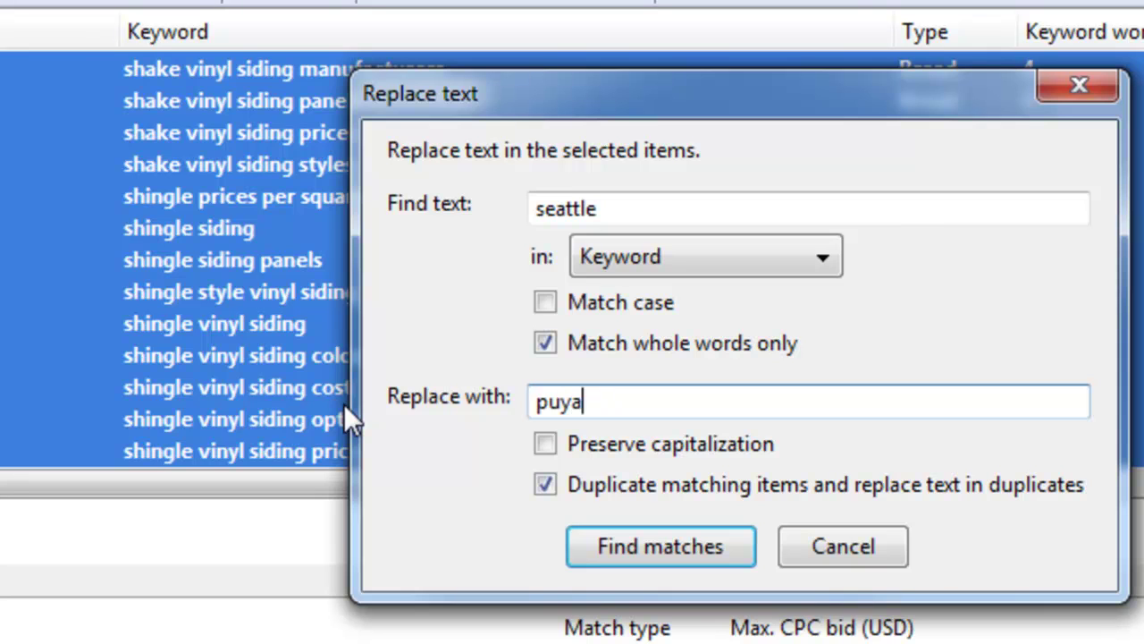
pyautogui.click(738, 545)
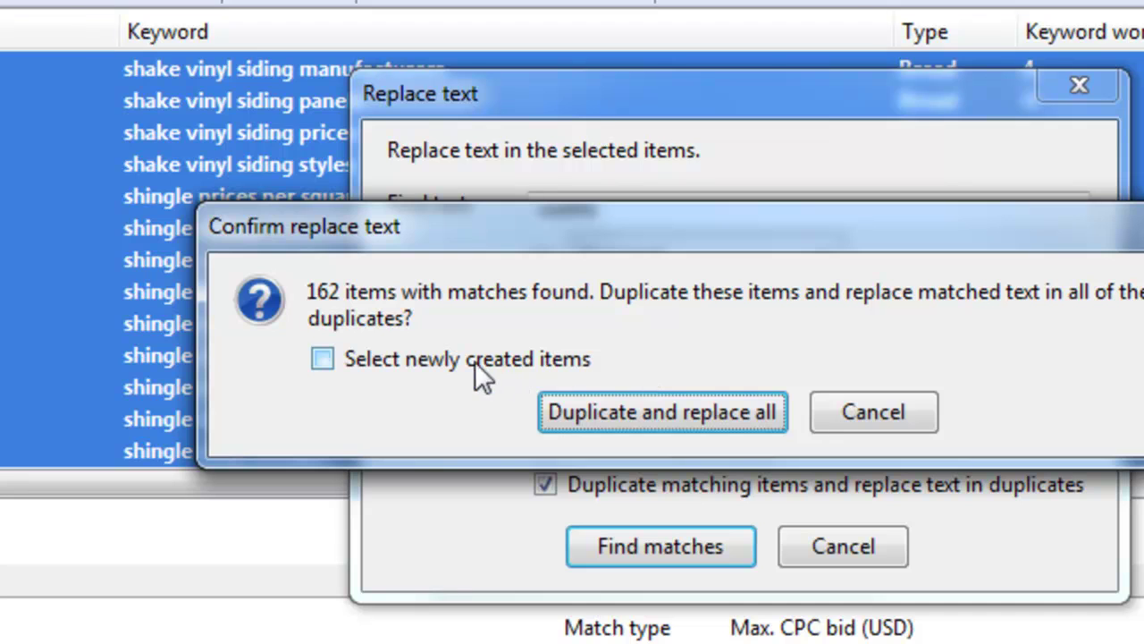
pyautogui.click(474, 361)
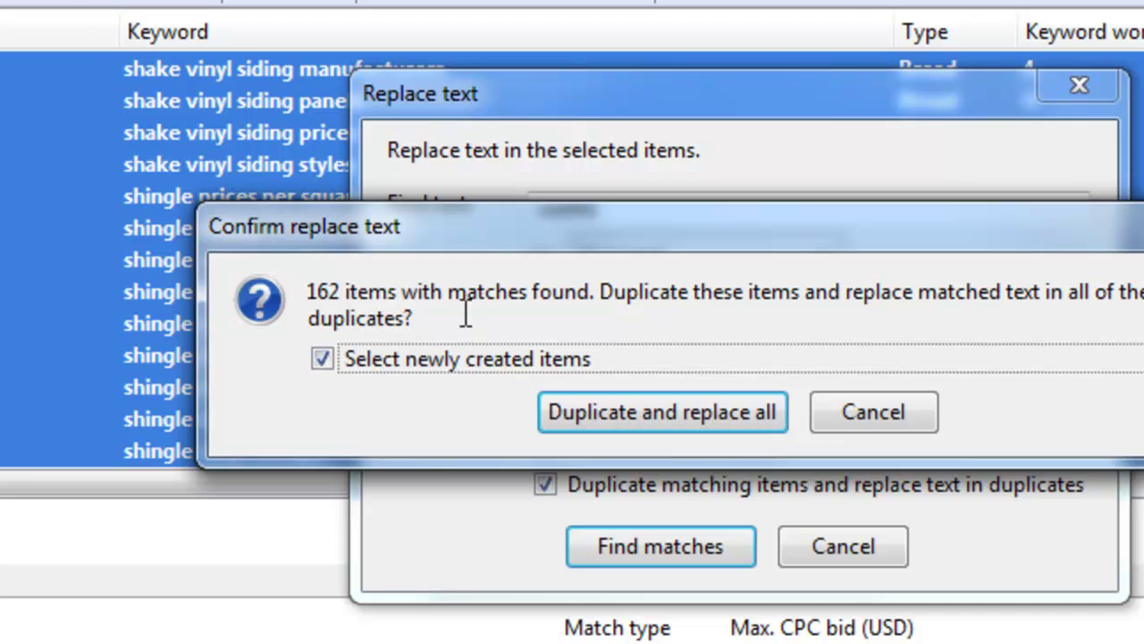
pyautogui.click(680, 415)
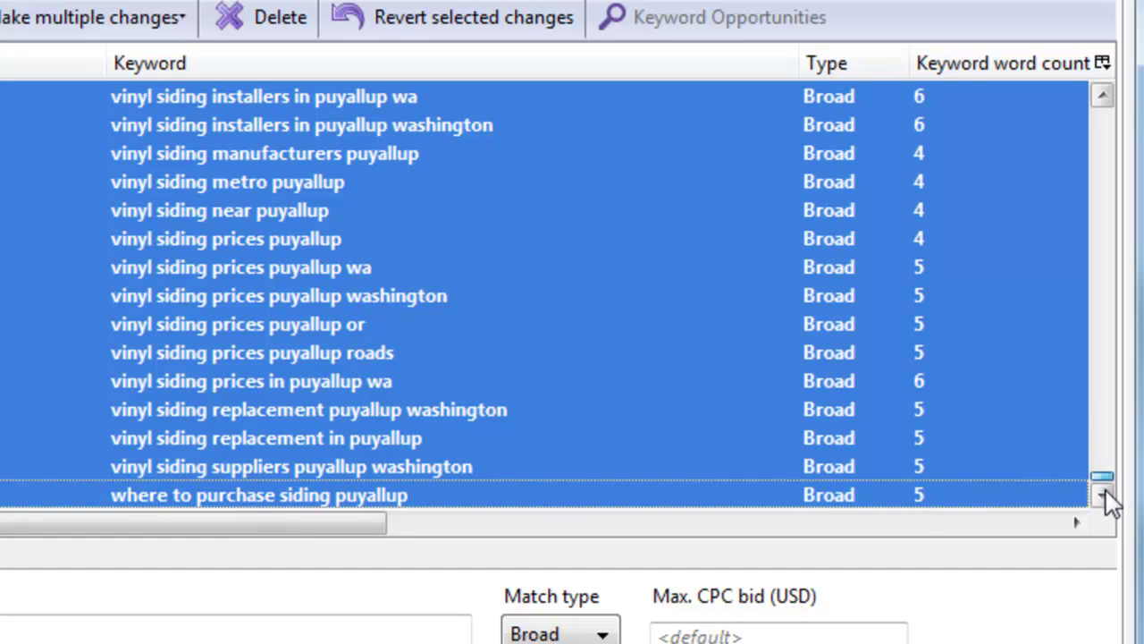
pyautogui.scroll(5, 1068, 355)
pyautogui.scroll(20, 1069, 355)
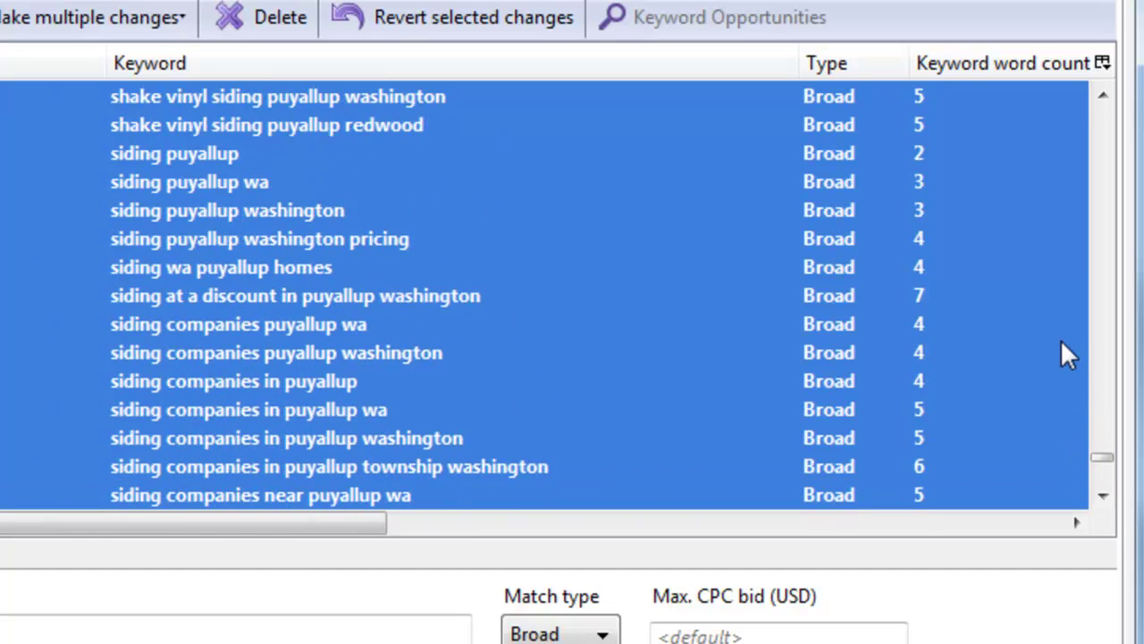
pyautogui.scroll(5, 1061, 341)
pyautogui.scroll(-3, 1064, 353)
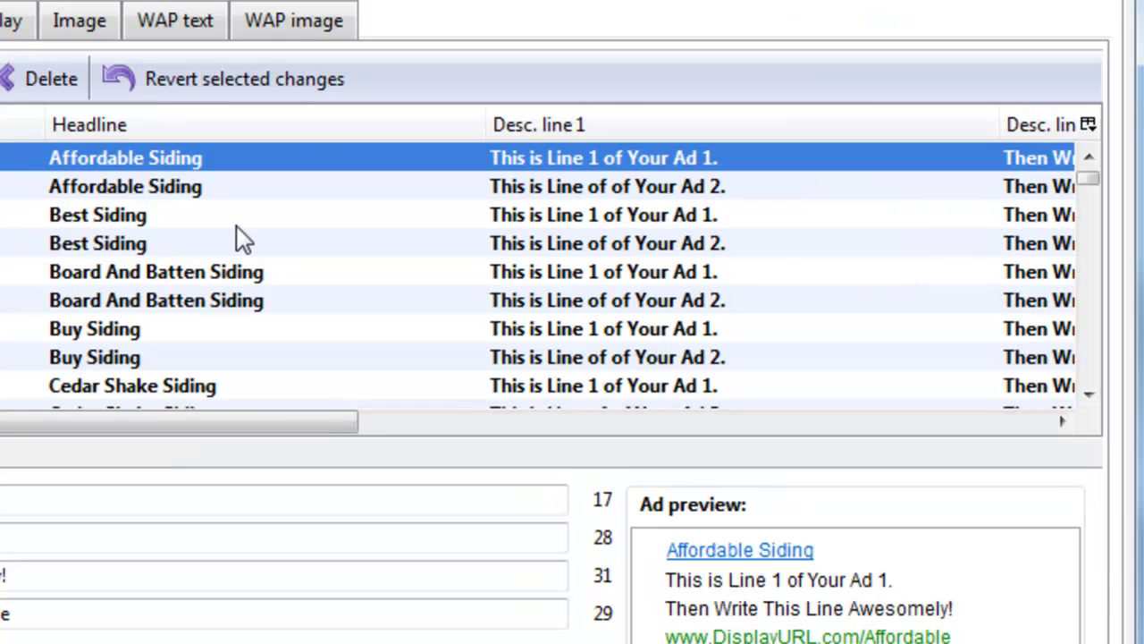
# - Select the Best Siding through Board And Batten Siding ads and open Replace text, then close it unapplied
pyautogui.click(237, 227)
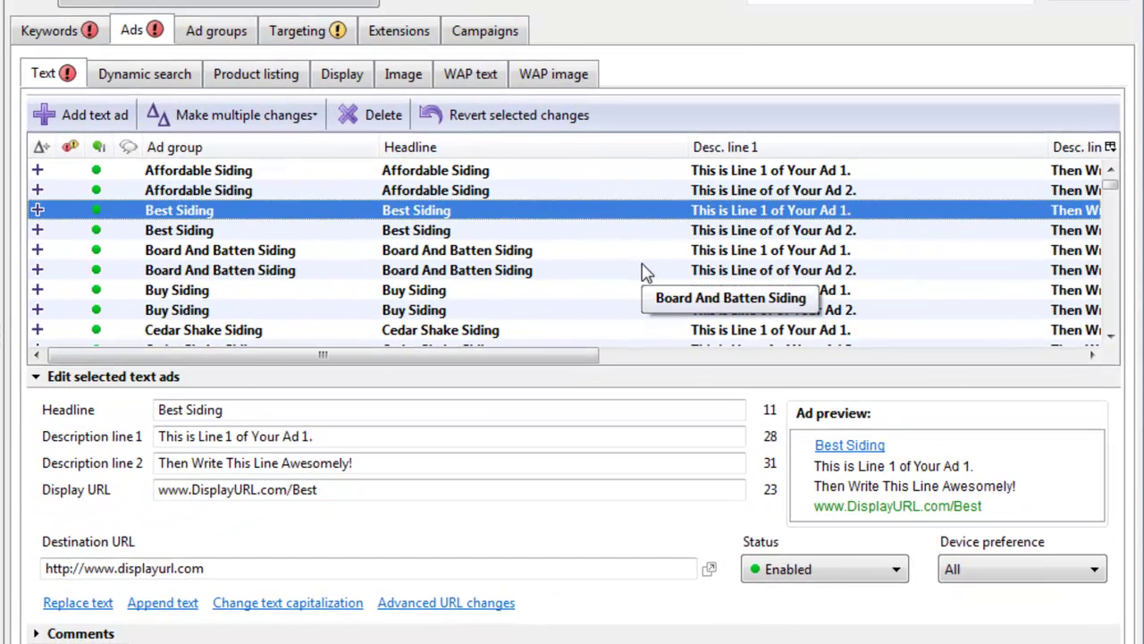
pyautogui.keyDown('shift'); pyautogui.click(675, 251); pyautogui.keyUp('shift')
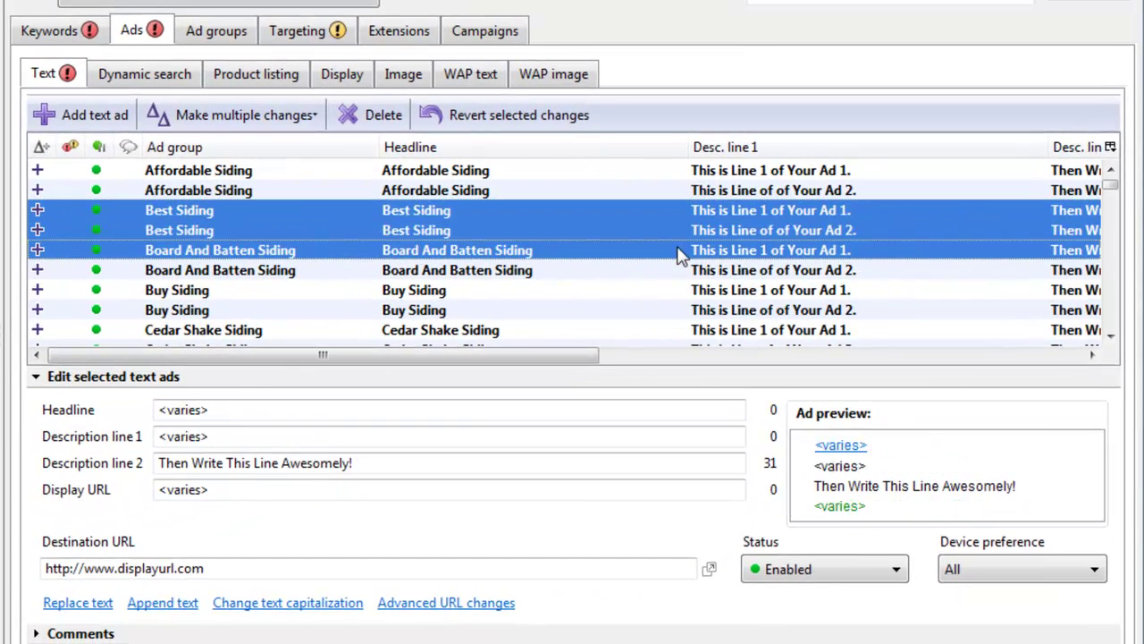
pyautogui.hotkey('ctrl', 'h')
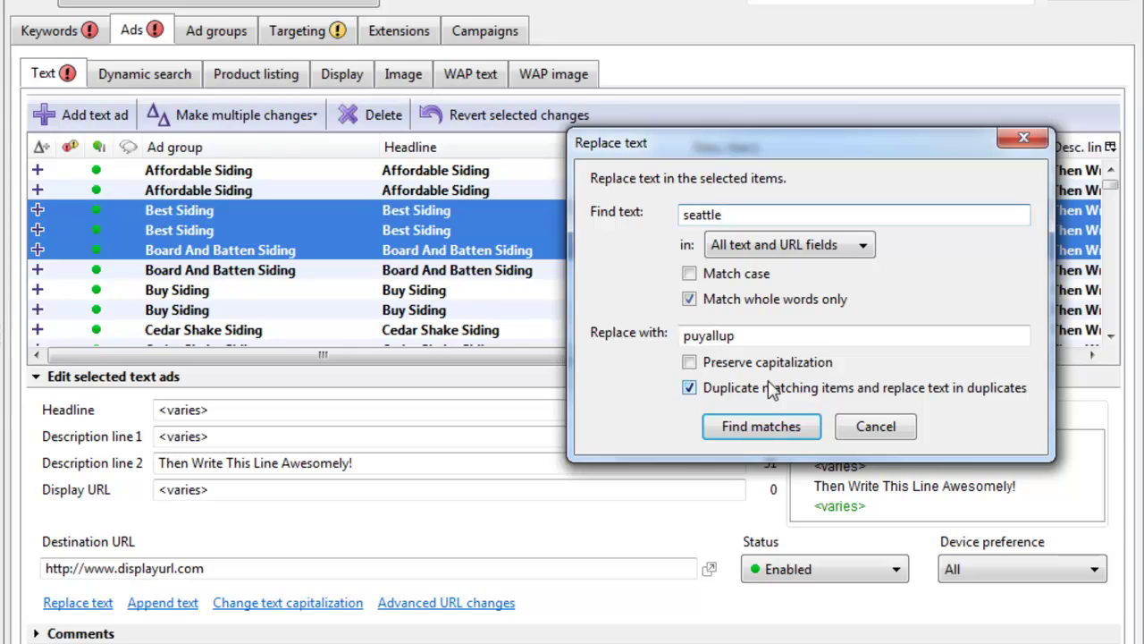
pyautogui.click(856, 432)
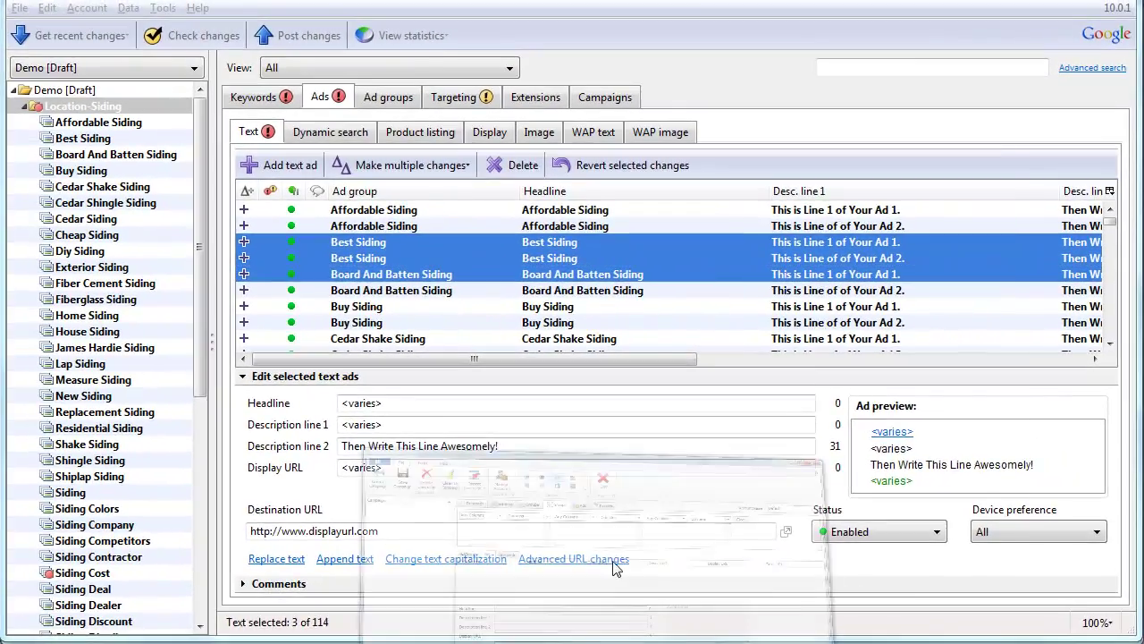